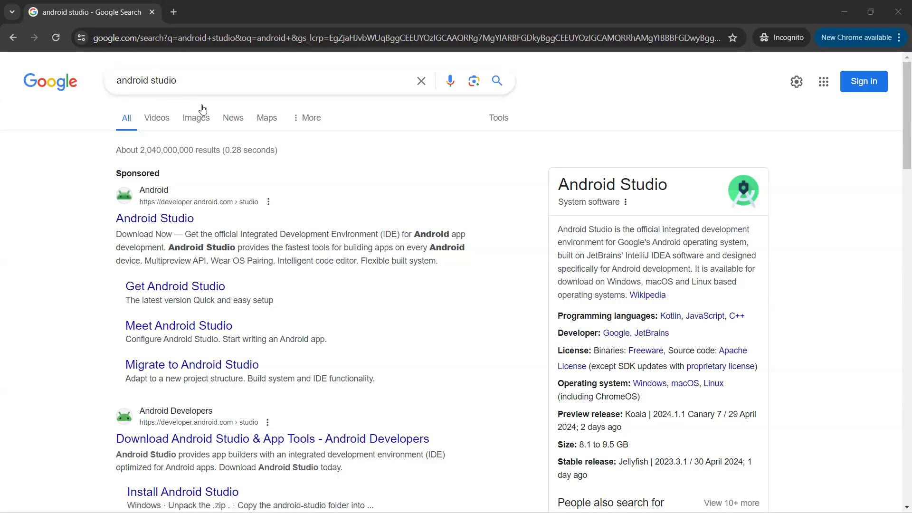
Open the official Android Studio page from the search results, accept its cookies and look over the new features
click(179, 218)
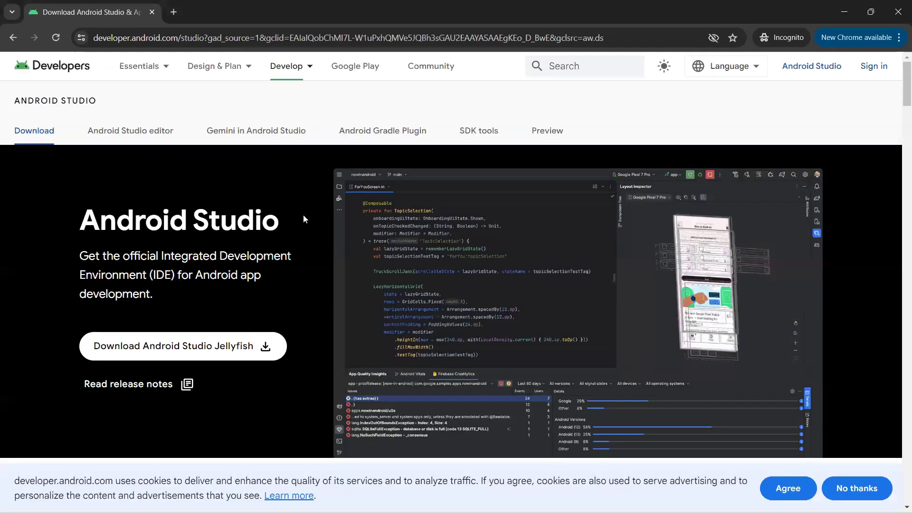
click(781, 489)
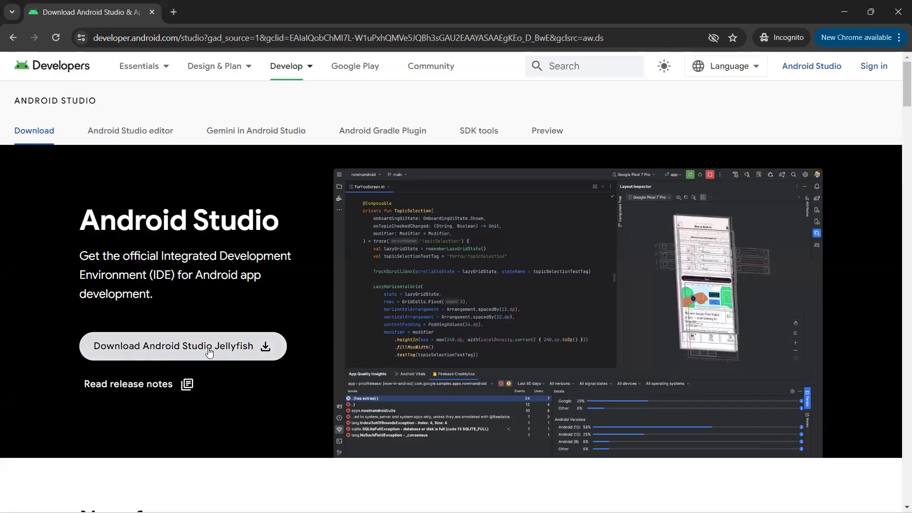
scroll(248, 349, down, 3)
scroll(268, 385, down, 3)
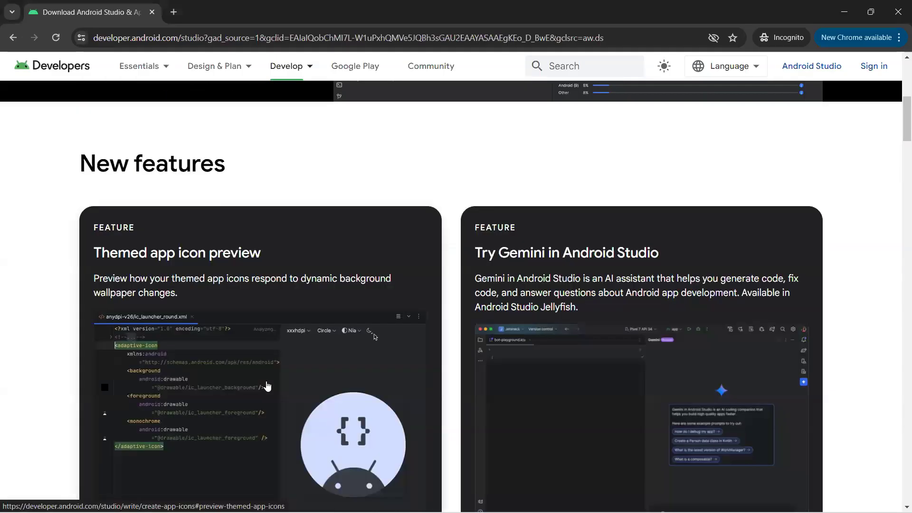
scroll(267, 386, up, 3)
scroll(267, 386, down, 6)
scroll(268, 385, up, 1)
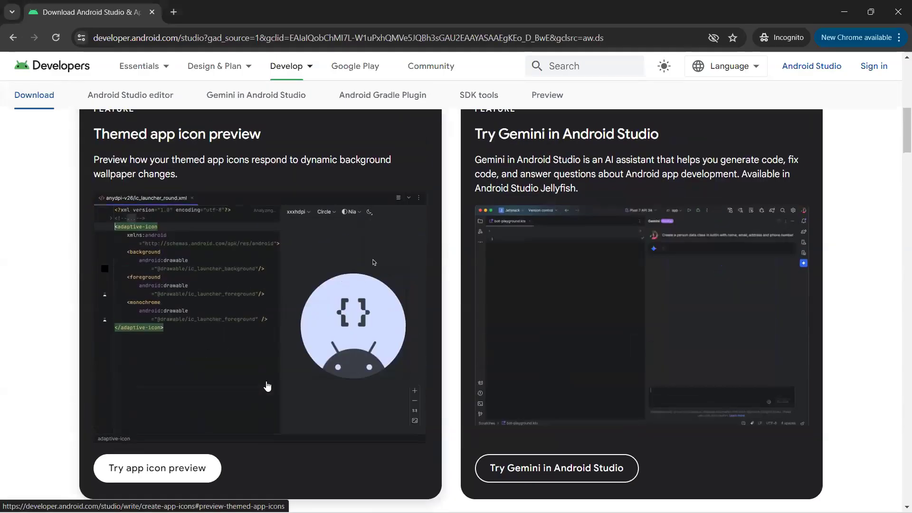
scroll(267, 386, up, 7)
scroll(267, 384, up, 1)
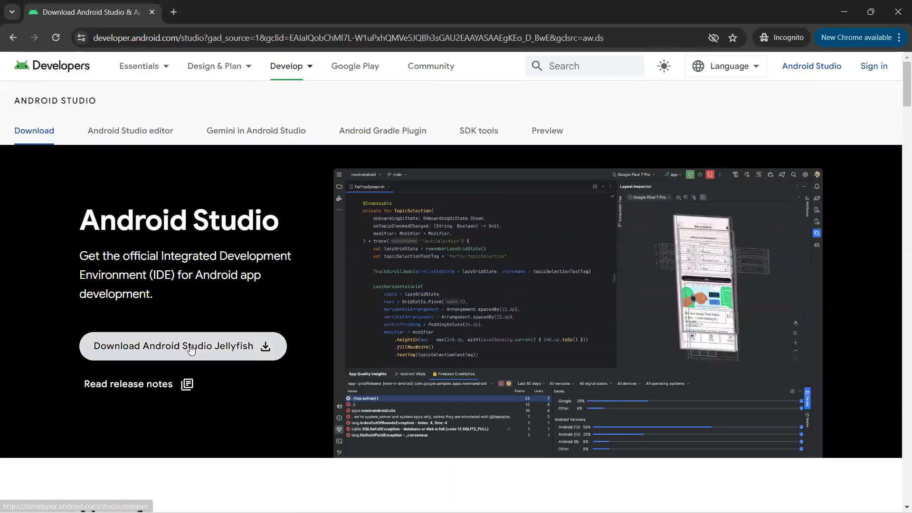
Agree to the license terms and save the Android Studio Jellyfish Windows installer in the Downloads folder
click(191, 345)
scroll(551, 339, down, 6)
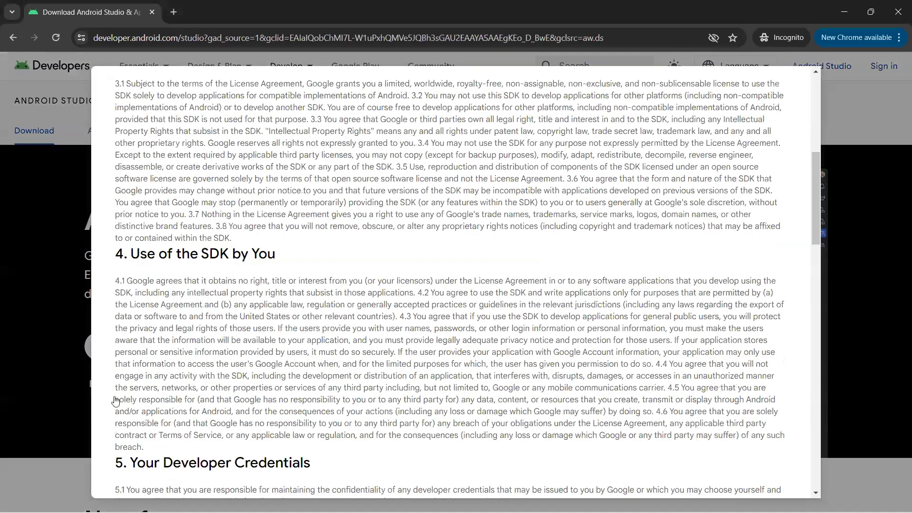
scroll(114, 397, down, 20)
click(278, 437)
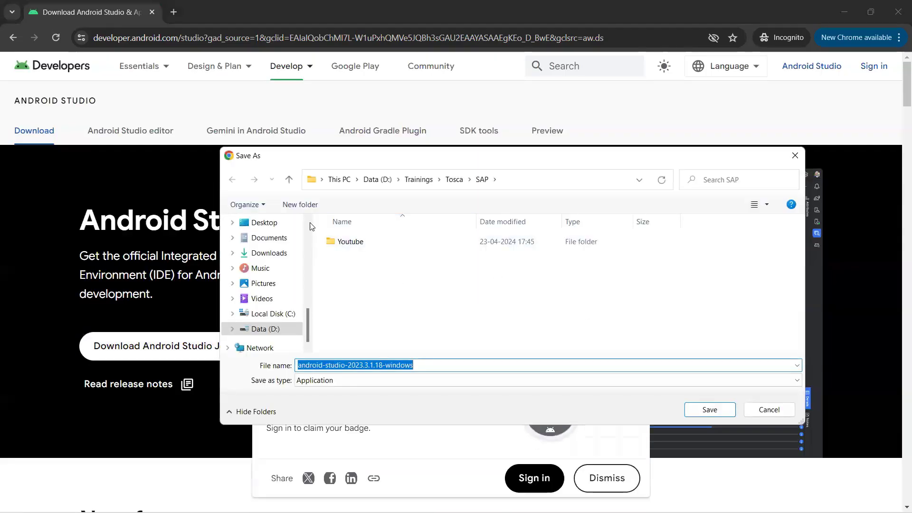
click(267, 253)
click(709, 409)
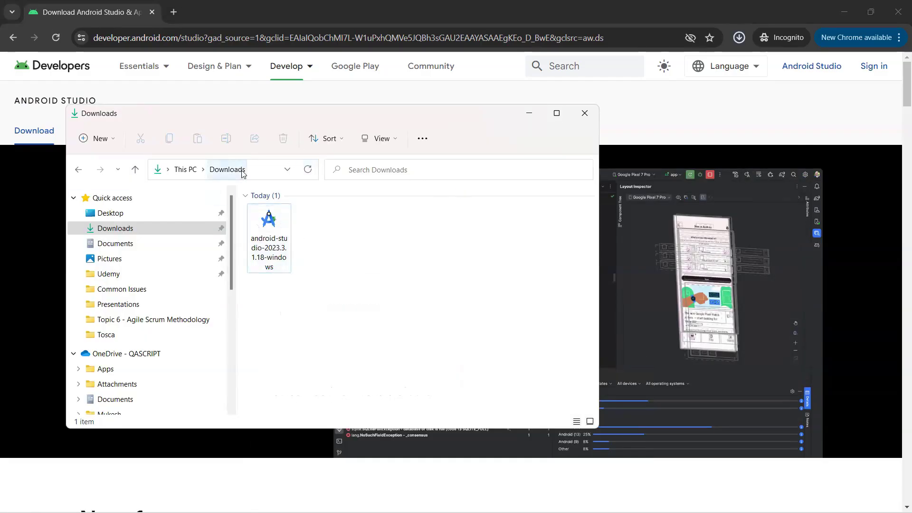
Launch the android-studio-2023.3.1.18-windows installer from the Downloads folder and continue past its welcome page
mouse_move(278, 239)
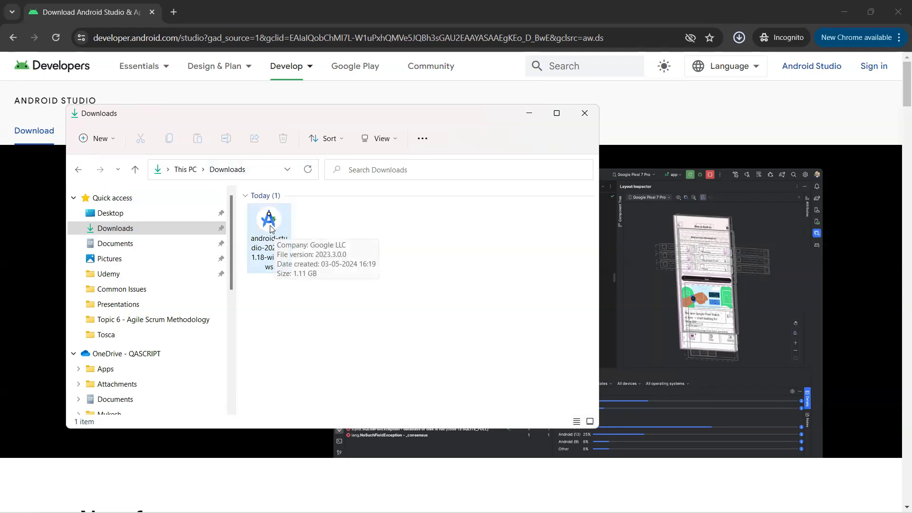
click(266, 223)
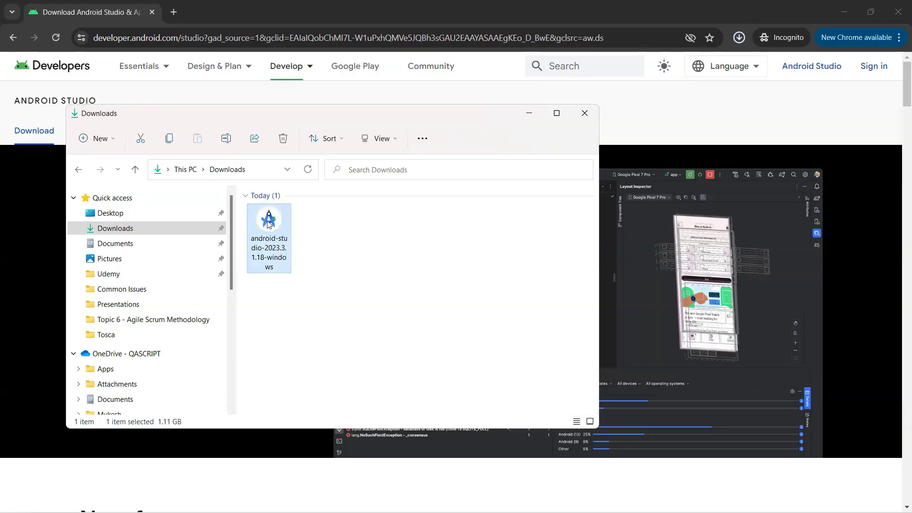
double_click(269, 223)
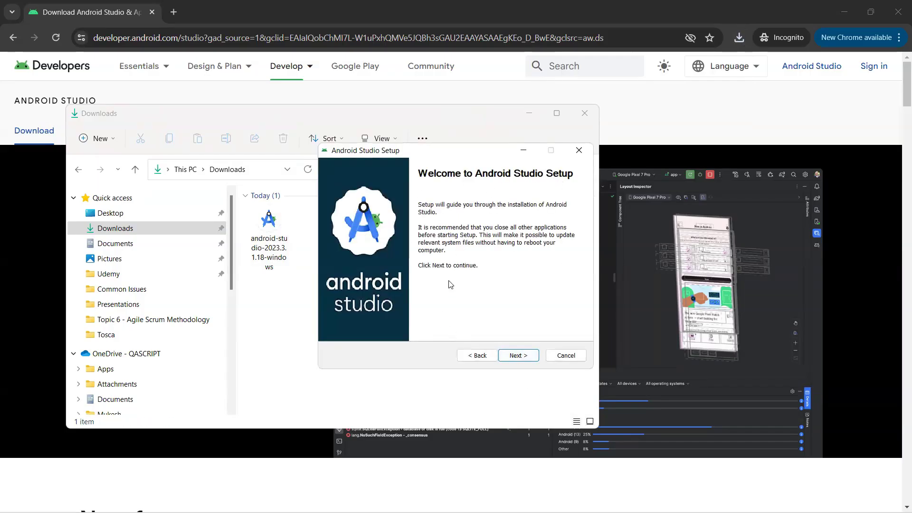
click(519, 356)
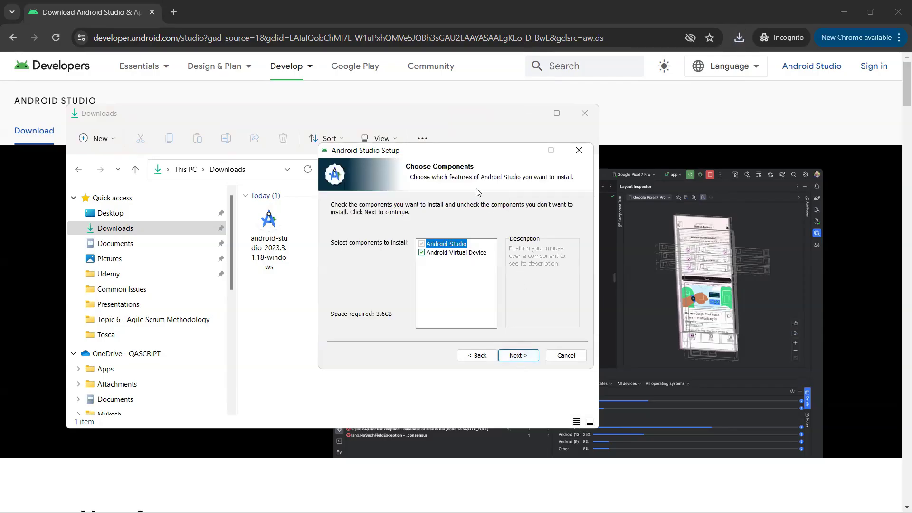
Install Android Studio with Android Virtual Device in C:\Program Files\Android\Android Studio, and finish setup with Start Android Studio enabled
mouse_move(450, 248)
click(524, 358)
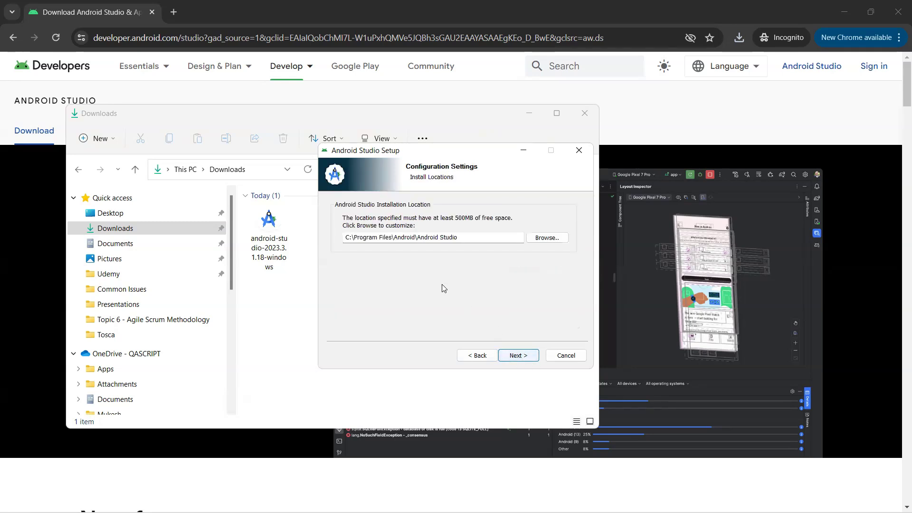
click(518, 357)
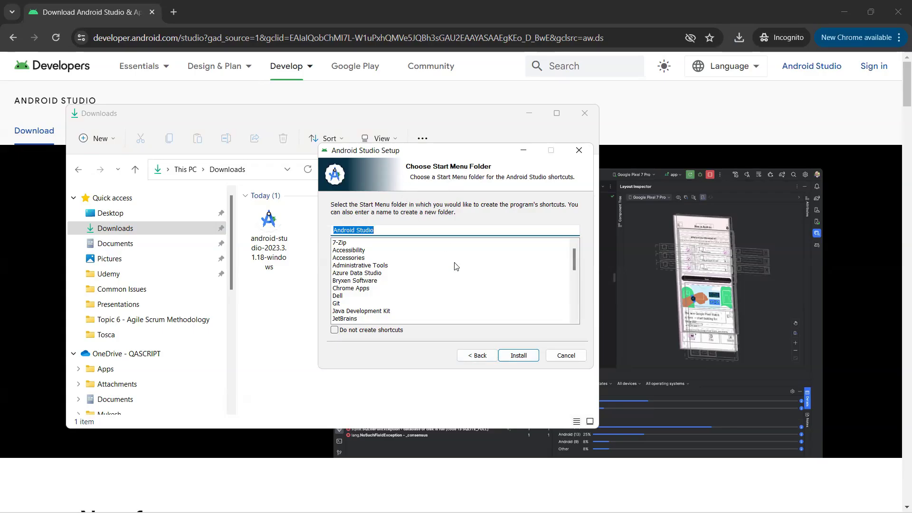
click(520, 358)
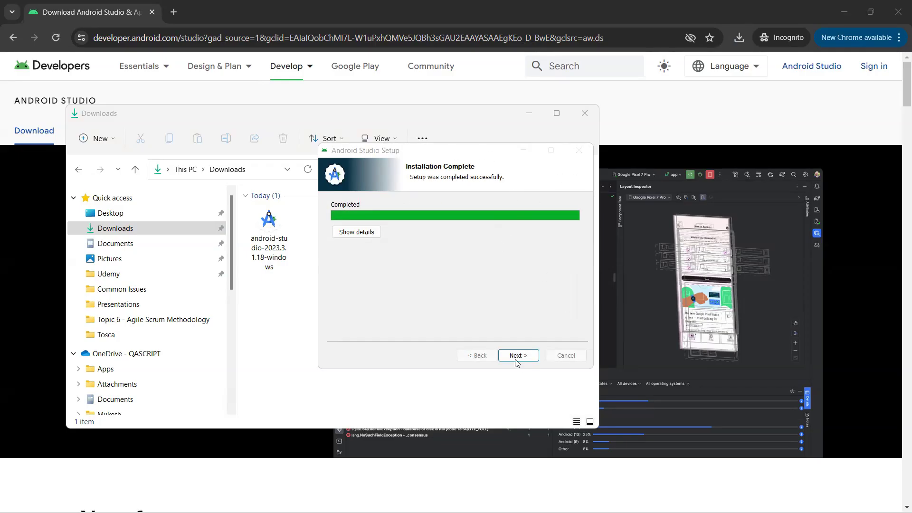
click(512, 357)
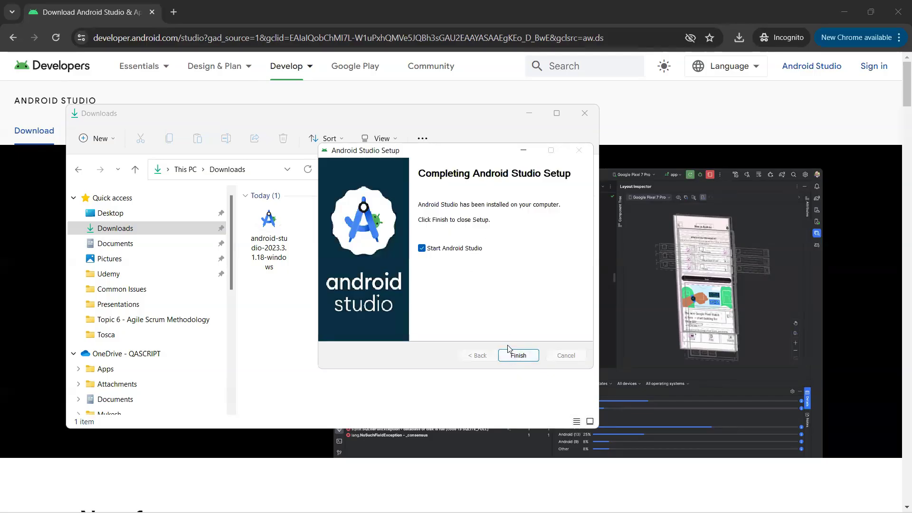
click(518, 358)
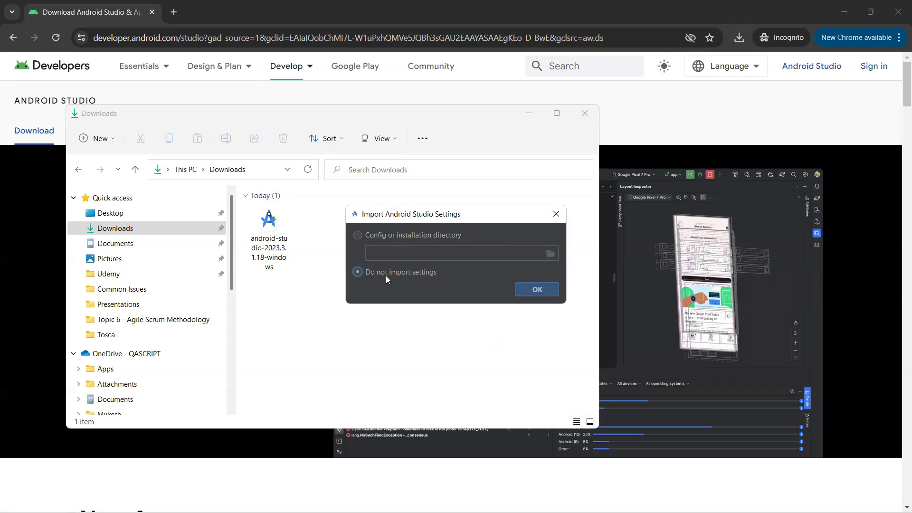
Skip importing settings, decline sending usage statistics to Google, and continue past the setup wizard's welcome page
click(530, 291)
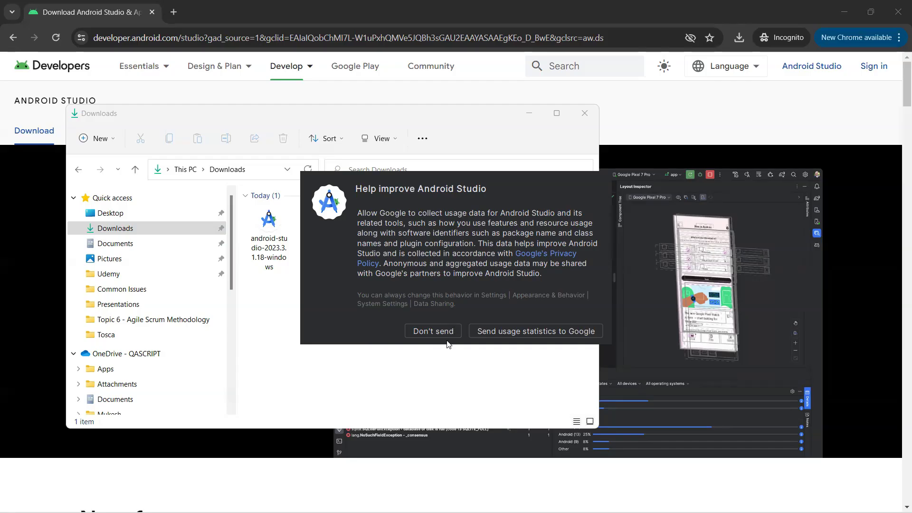
click(425, 331)
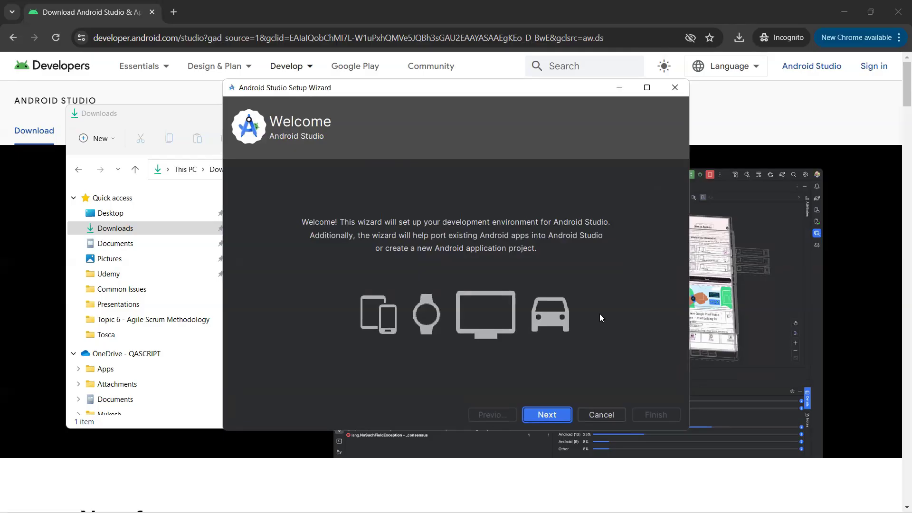
click(553, 416)
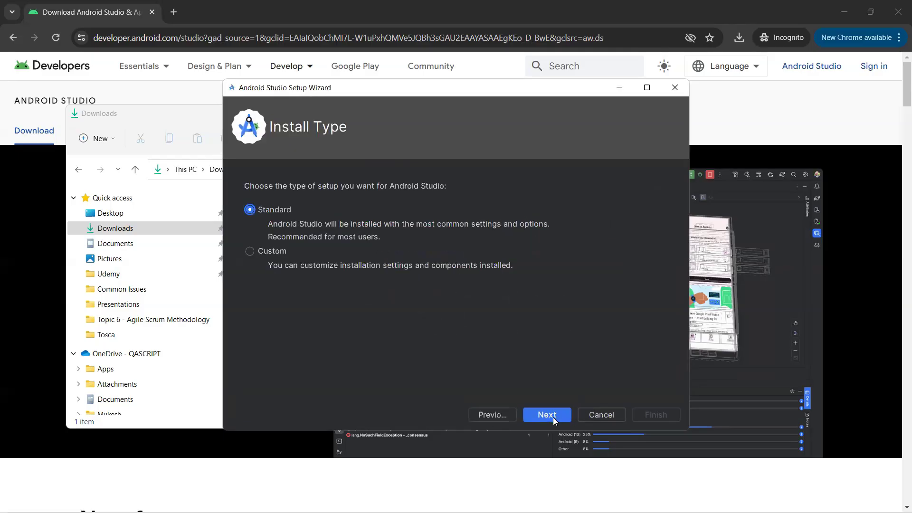
Choose the Custom setup type and keep the preselected SDK components and default SDK location
click(247, 252)
click(552, 415)
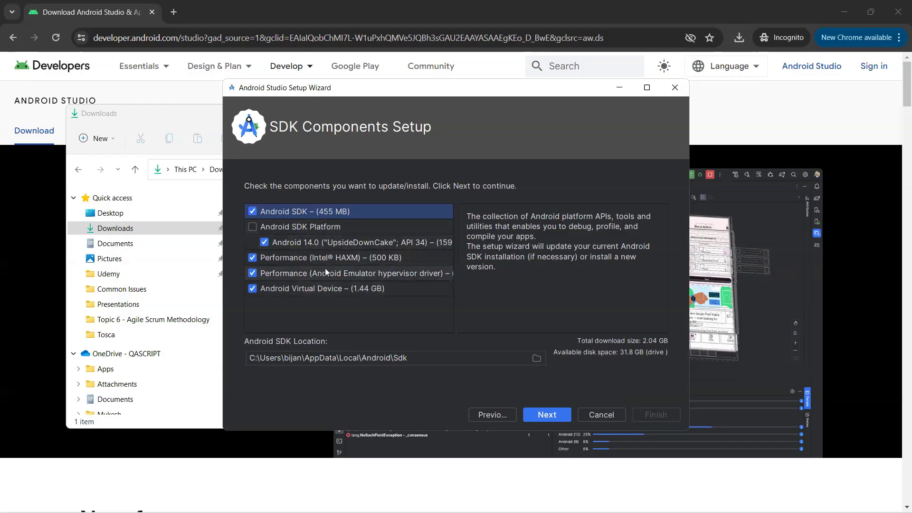
click(300, 228)
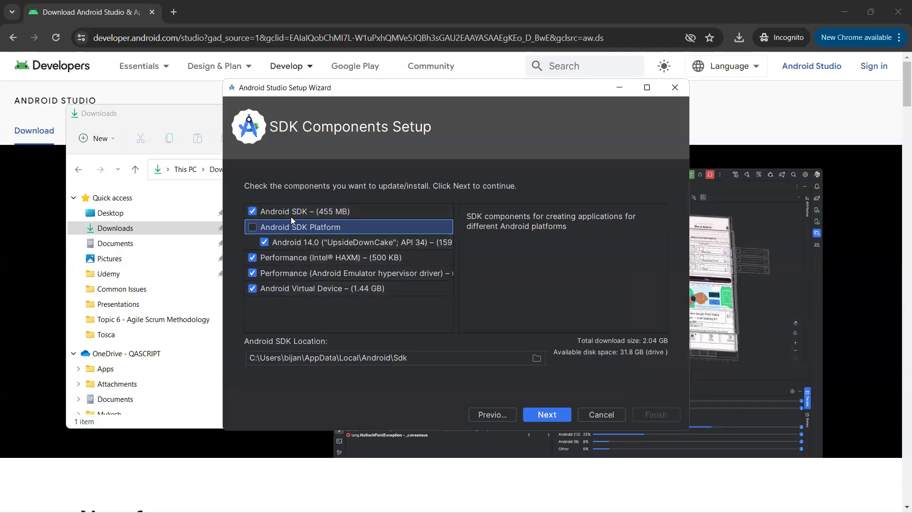
click(545, 415)
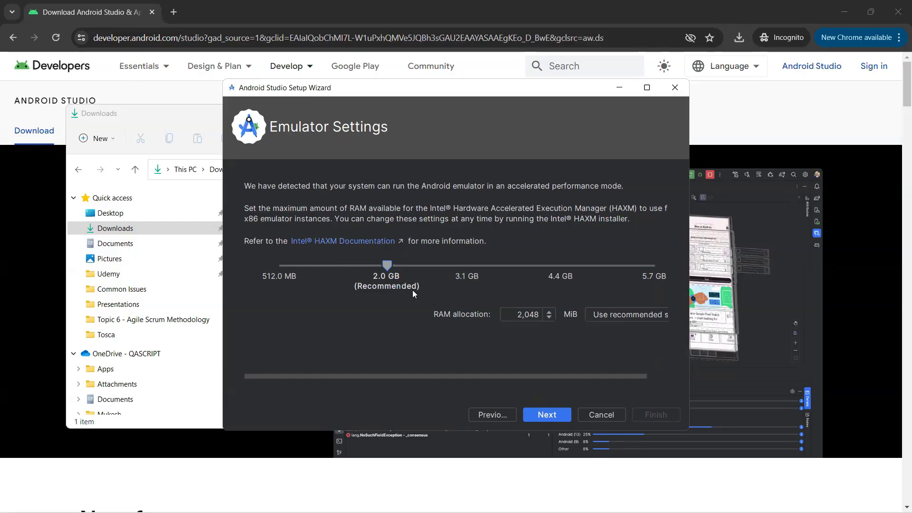
Keep the recommended 2,048 MiB emulator RAM allocation, and review the setup settings and SDK components to download
click(549, 415)
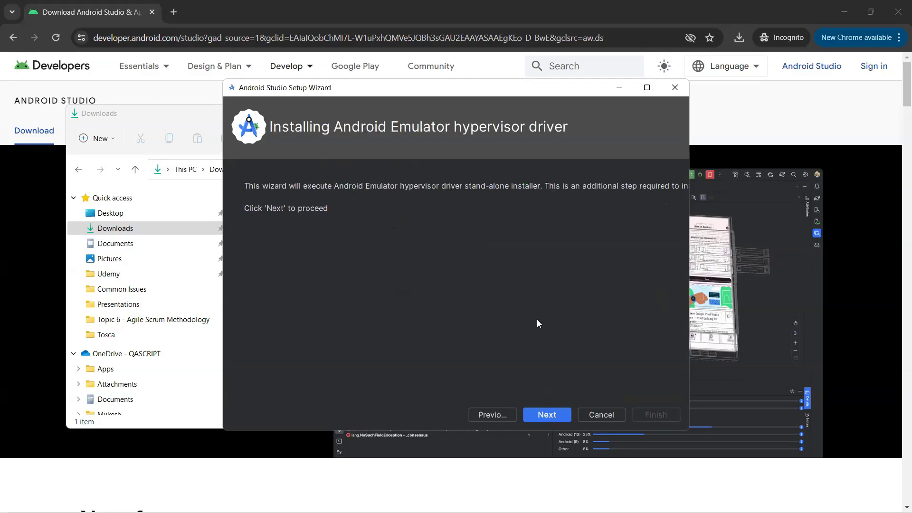
click(550, 417)
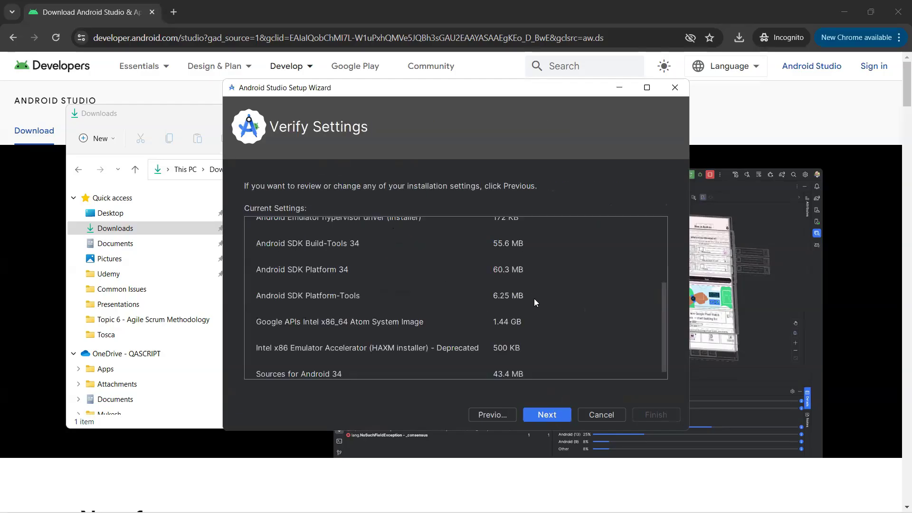
scroll(534, 298, up, 5)
scroll(486, 308, down, 5)
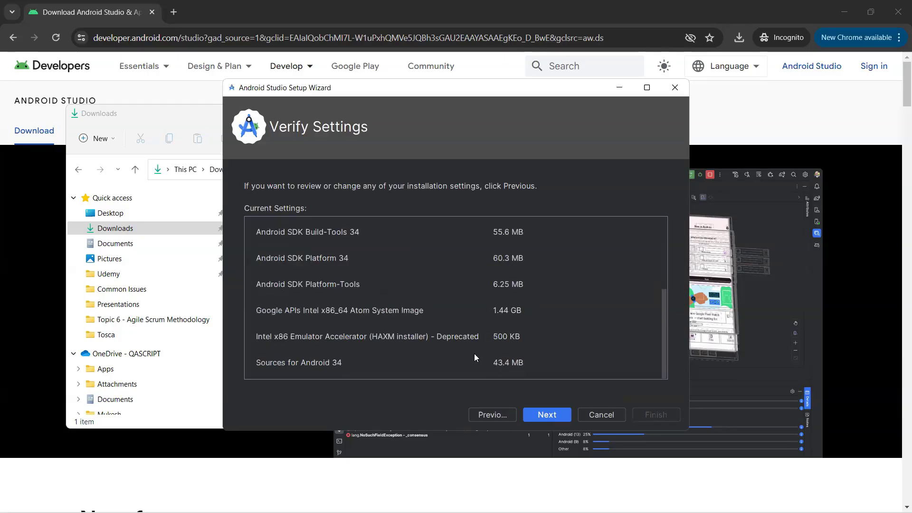
scroll(536, 335, up, 5)
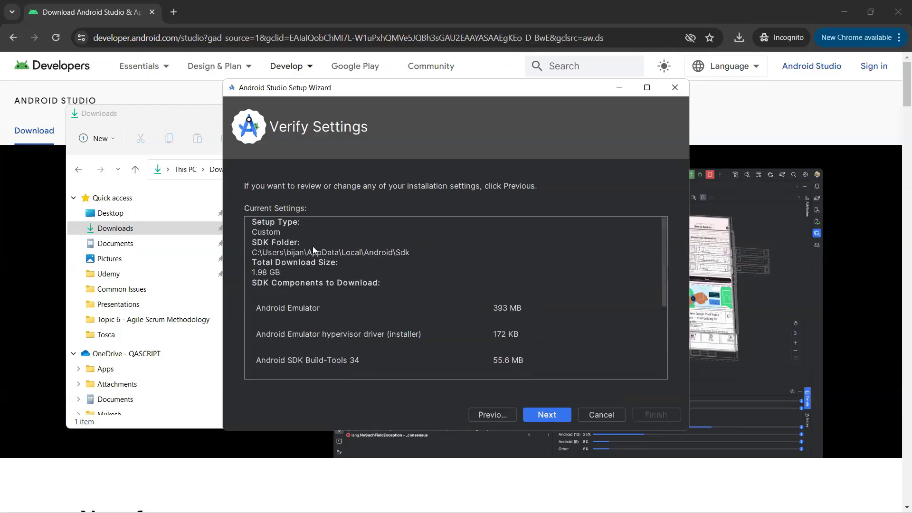
scroll(484, 307, down, 5)
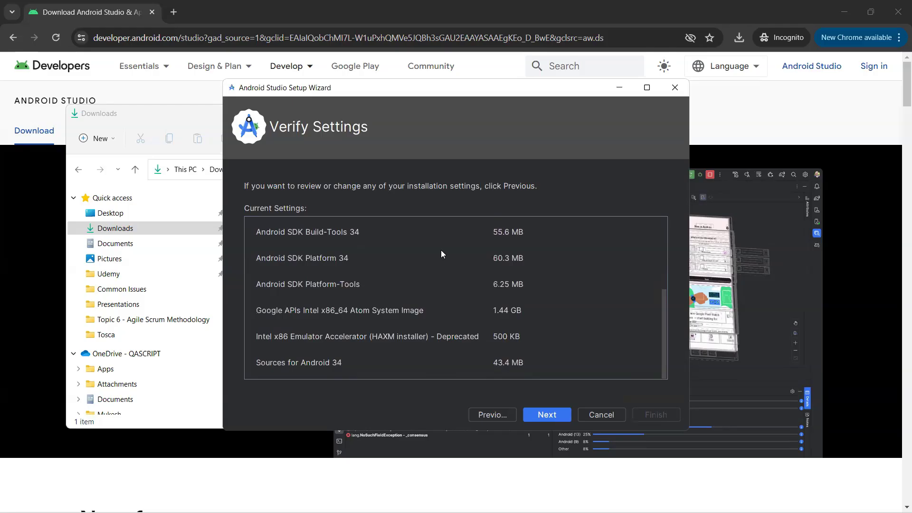
click(548, 416)
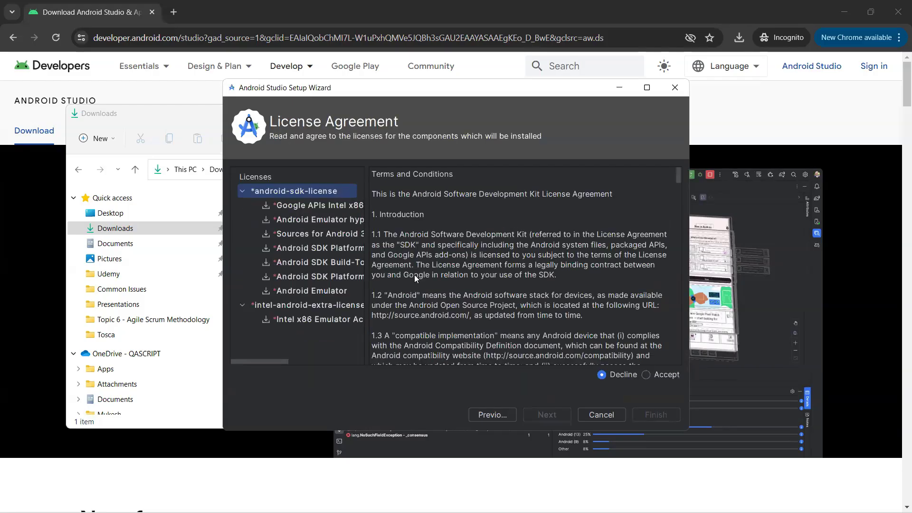
Accept the android-sdk-license and intel-android-extra-license agreements, and complete the setup wizard's component download
click(646, 375)
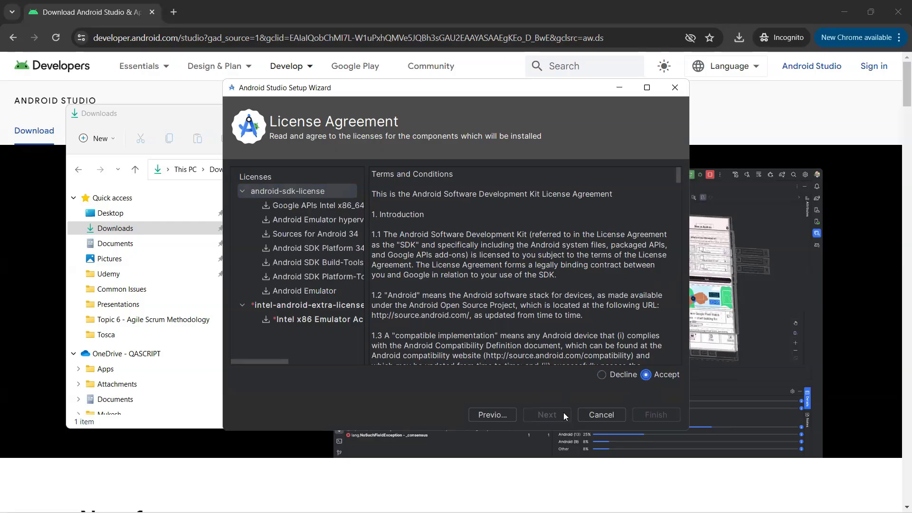
scroll(516, 229, down, 10)
drag(675, 220, 686, 400)
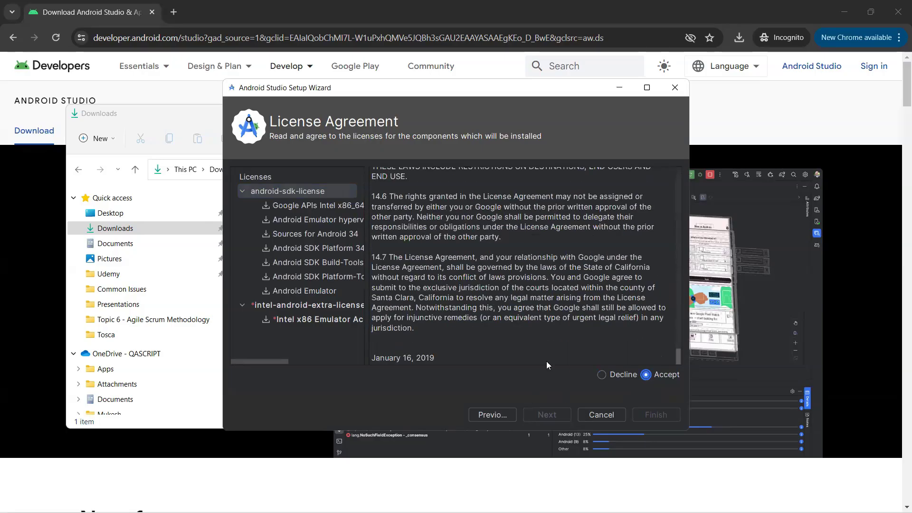
click(307, 305)
click(651, 416)
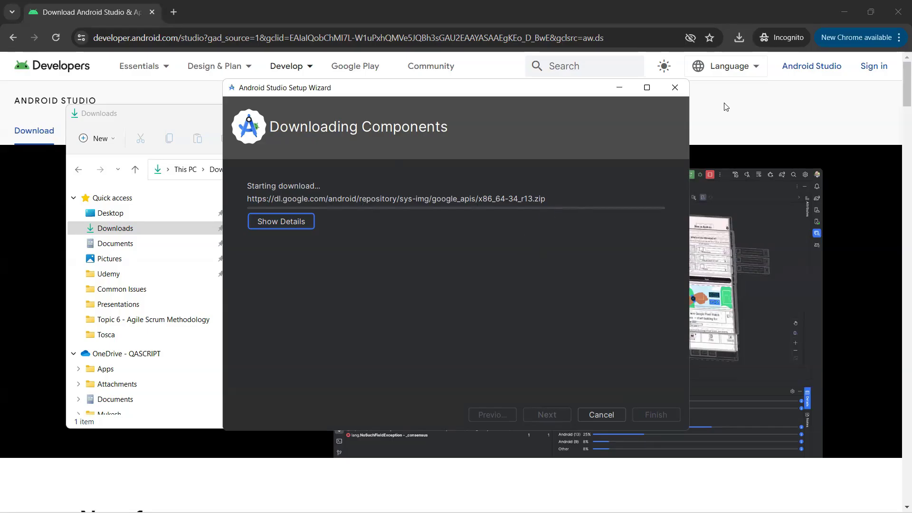
click(296, 98)
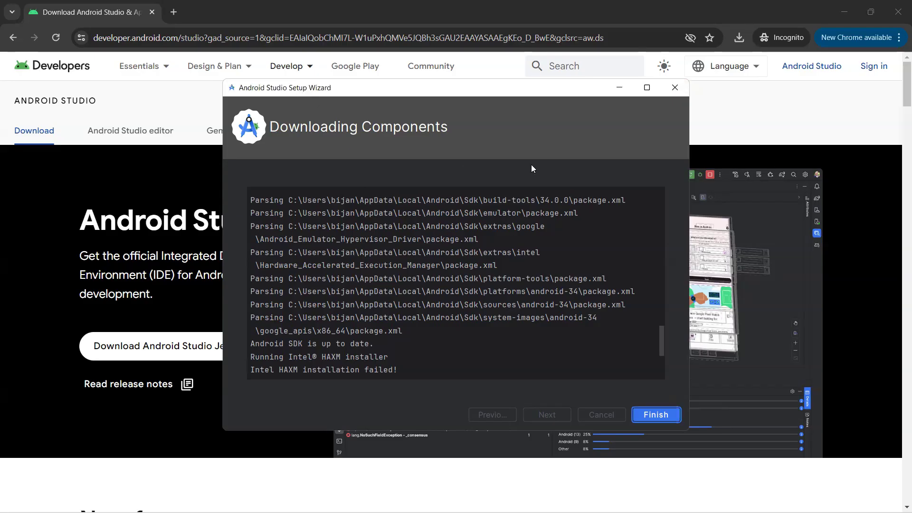
click(655, 415)
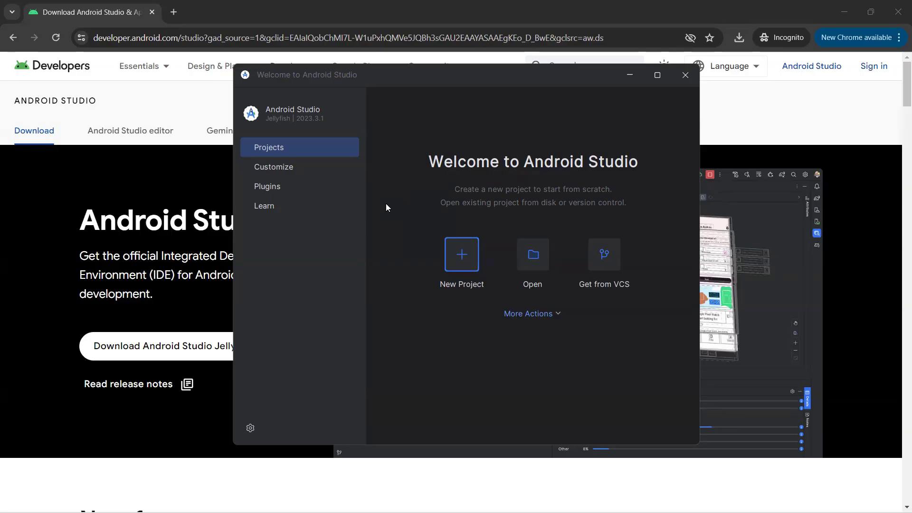
Open the SDK Manager, review the SDK platforms, and select Android VanillaIceCream Preview for installation
click(531, 313)
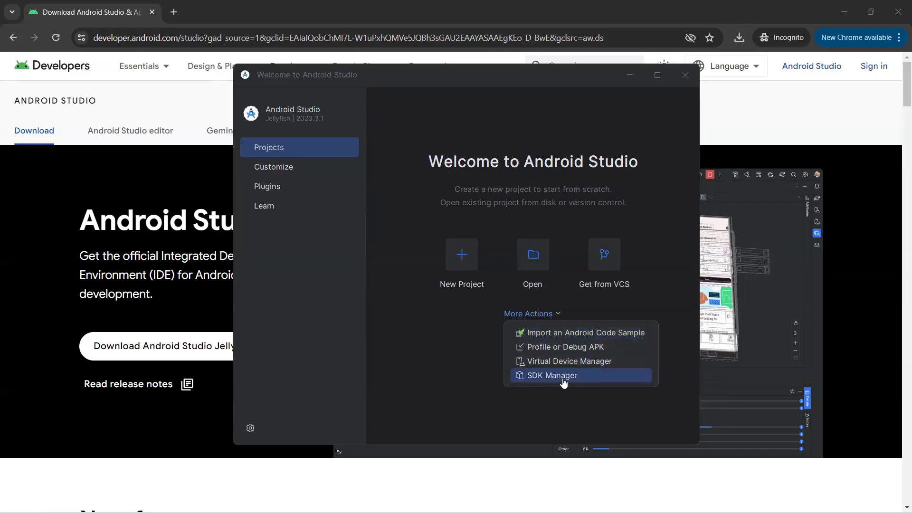
click(564, 376)
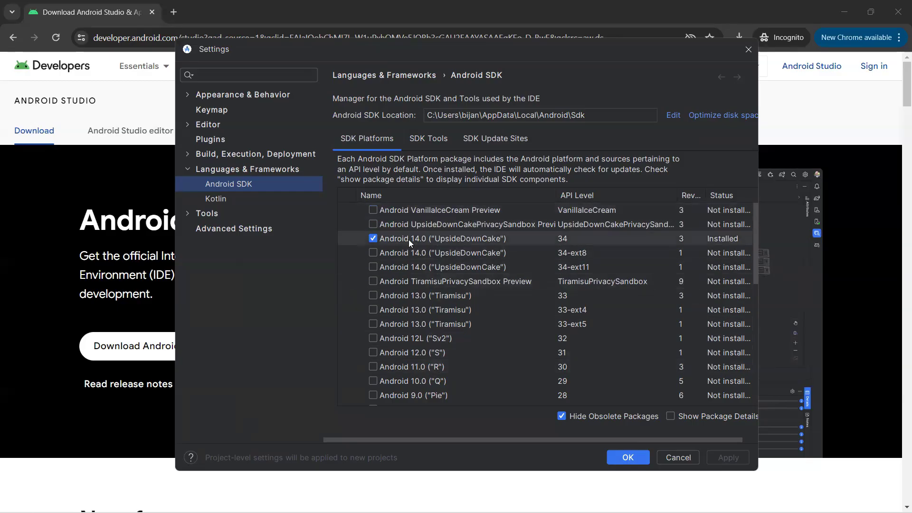
scroll(431, 375, down, 7)
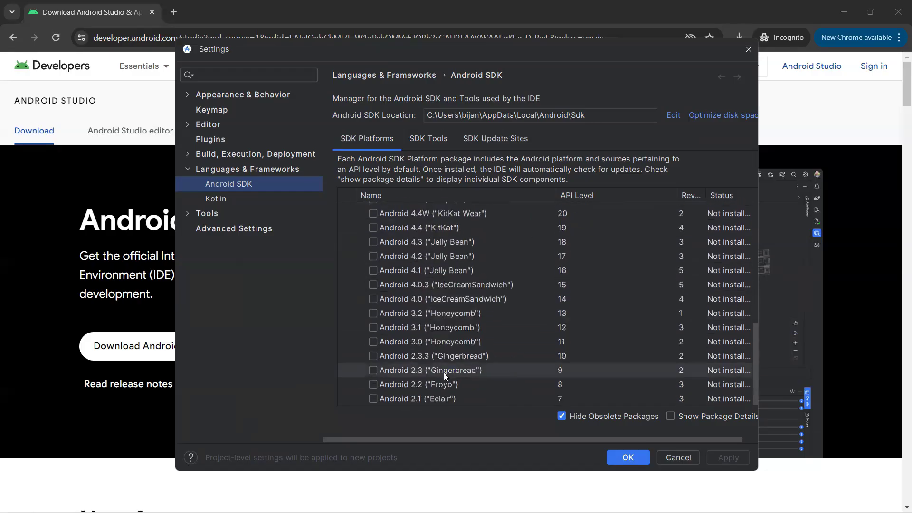
scroll(439, 378, up, 4)
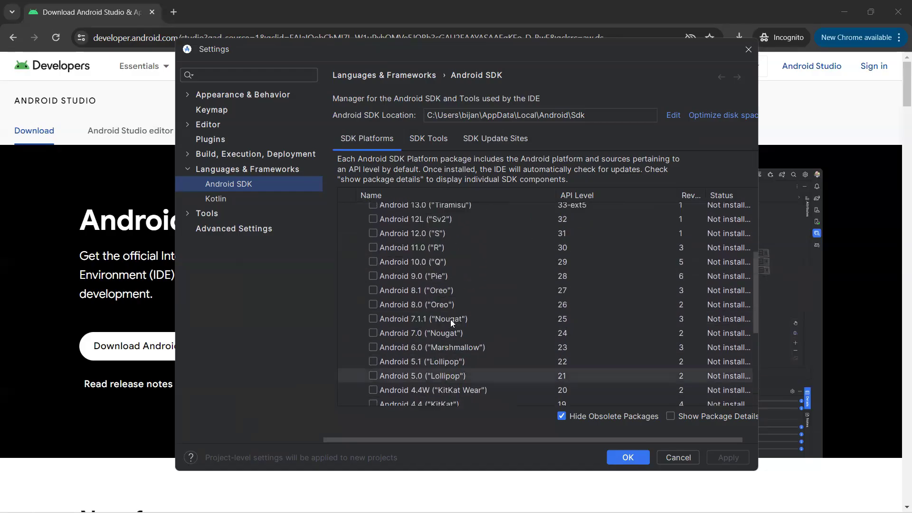
scroll(447, 290, up, 3)
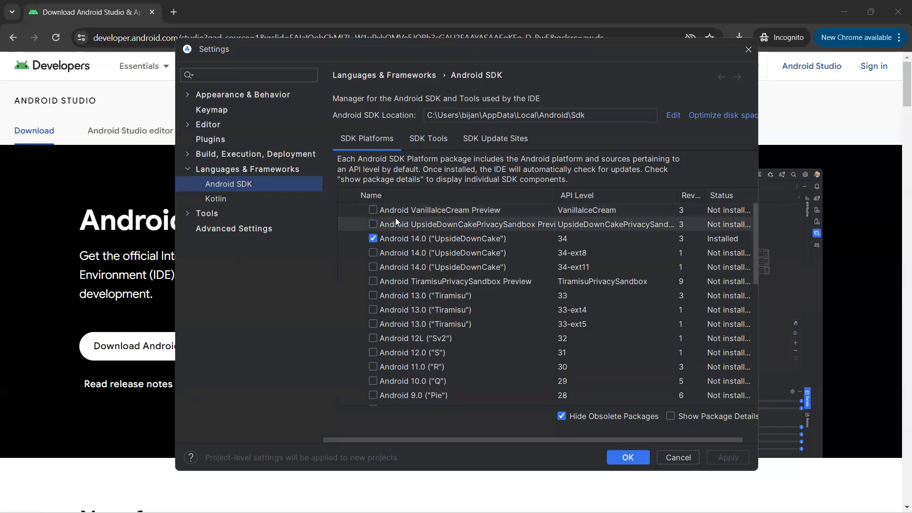
click(372, 210)
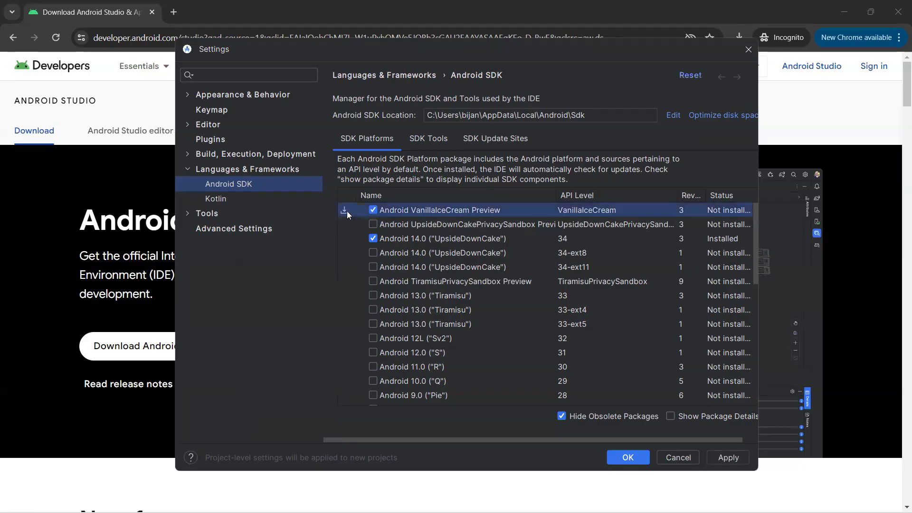
Add Android SDK Command-line Tools (latest) to the selected SDK packages, and apply and confirm their installation
click(428, 138)
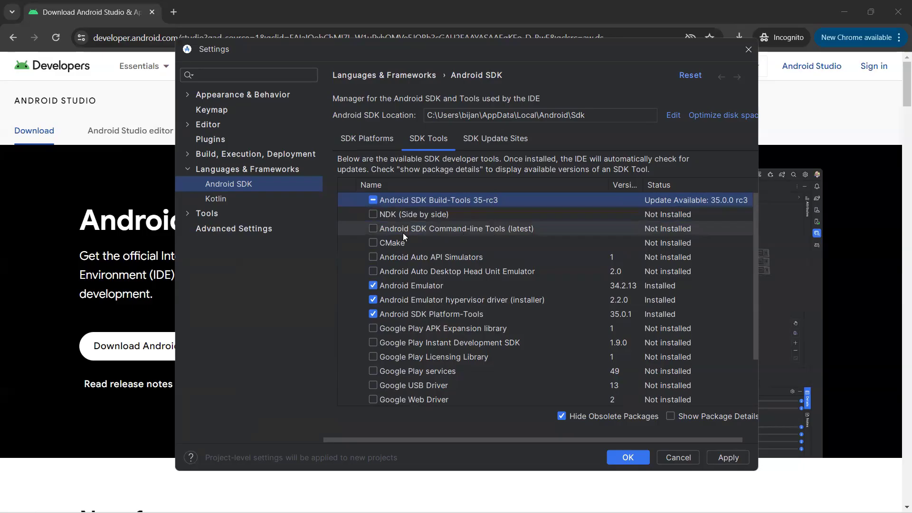
click(372, 228)
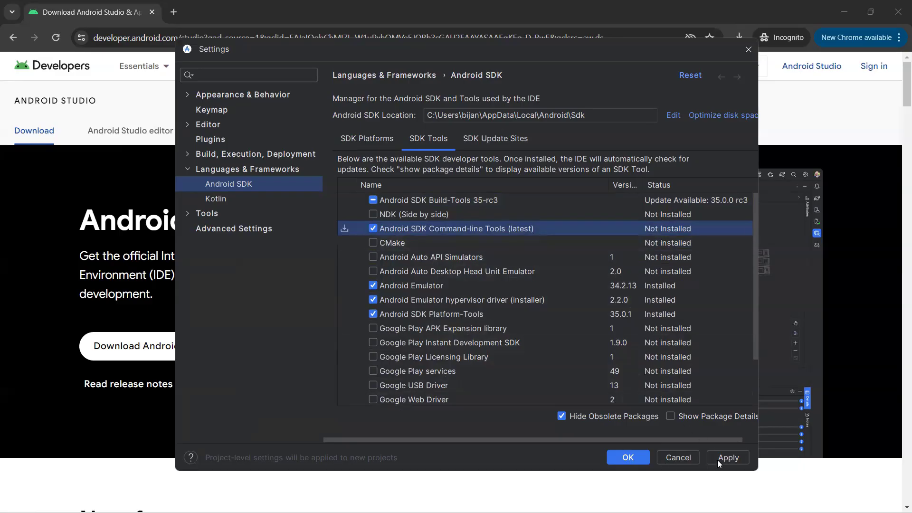
click(729, 459)
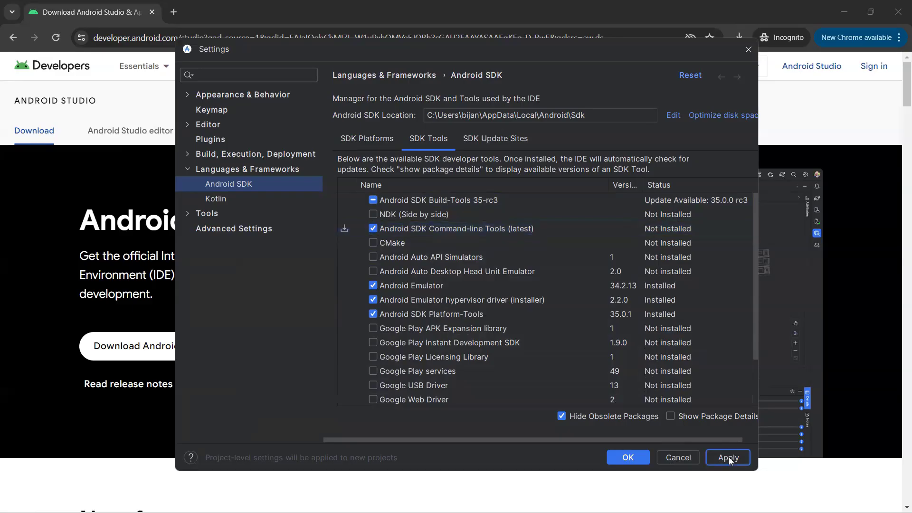
scroll(487, 226, down, 4)
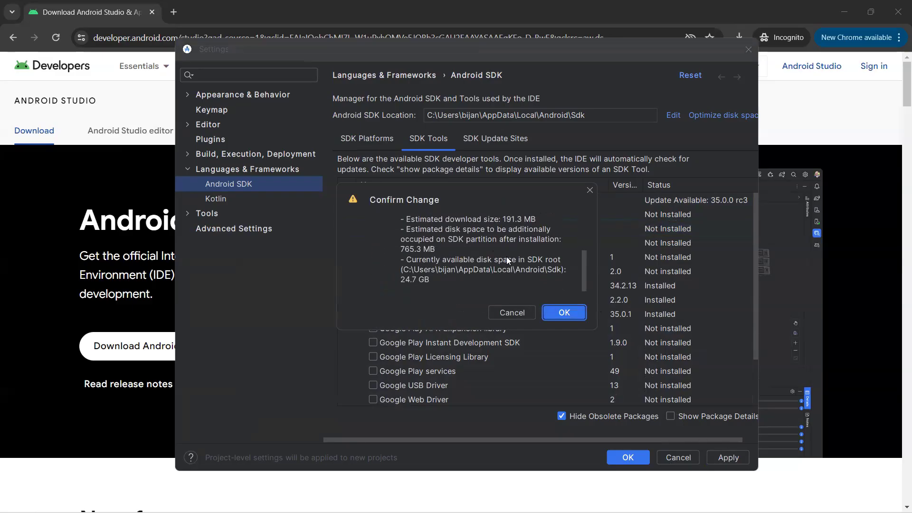
scroll(470, 263, up, 4)
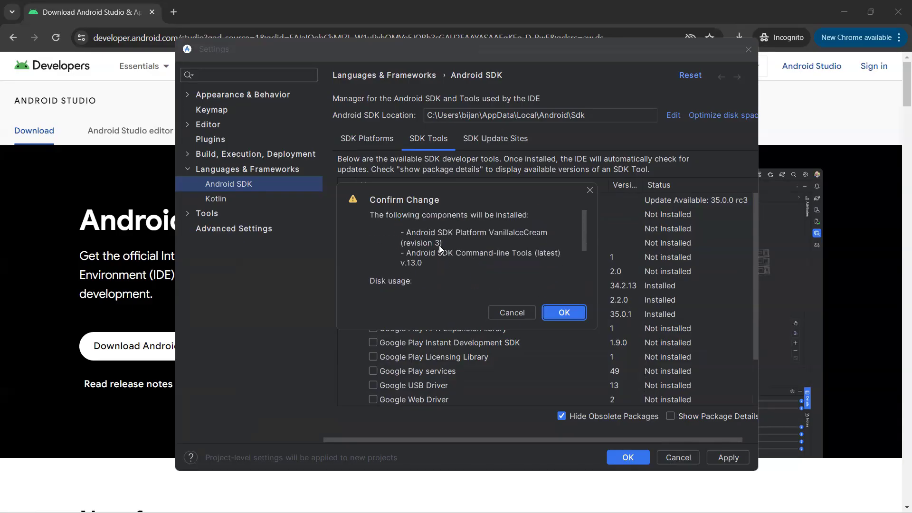
click(564, 313)
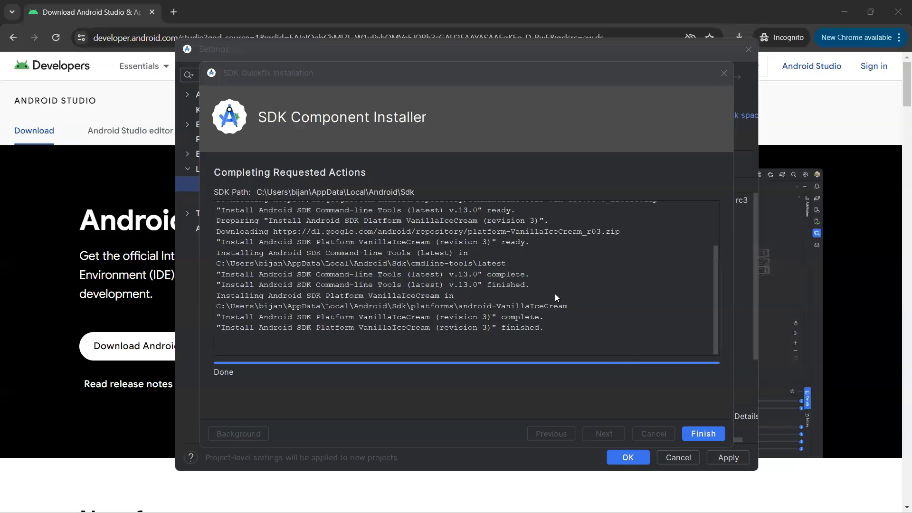
Review the SDK component installation log, finish the installer, and close the SDK settings with the changes accepted
scroll(445, 286, up, 5)
scroll(467, 270, down, 5)
click(697, 435)
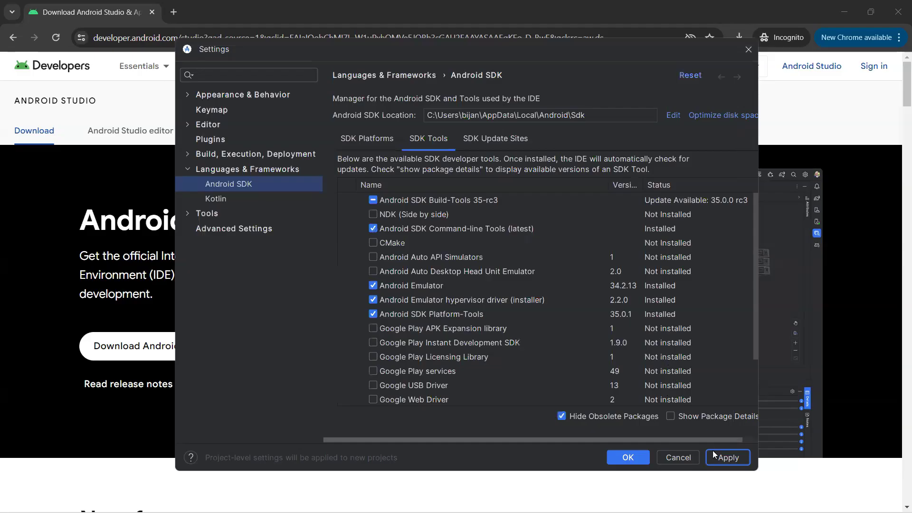
click(622, 455)
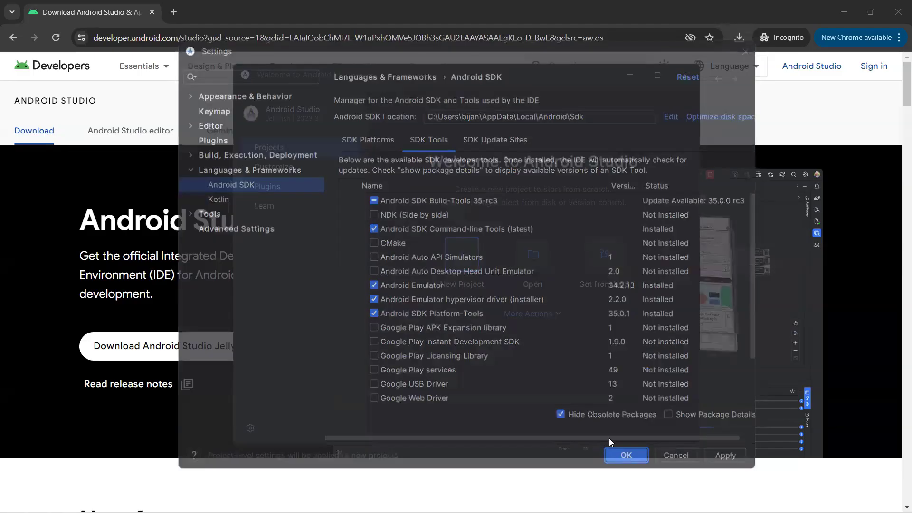
Open the Virtual Device Manager and start creating a new virtual device
click(558, 315)
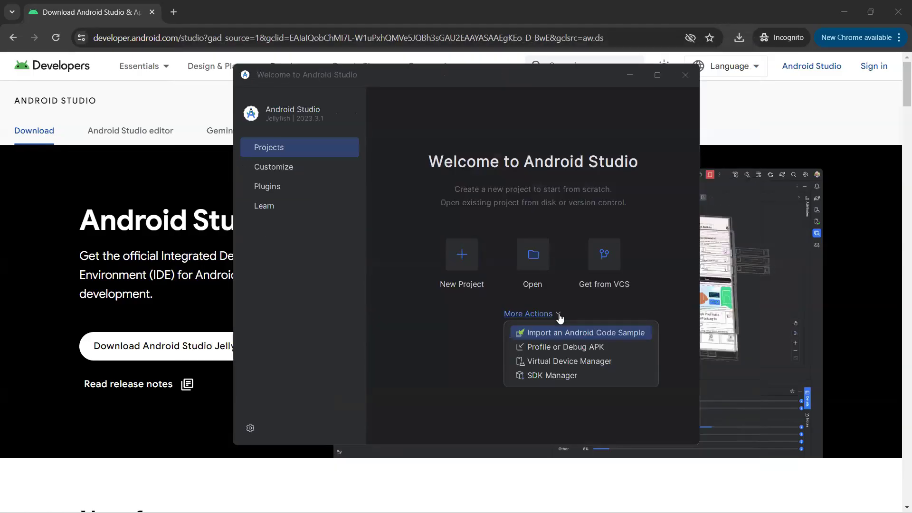
click(548, 364)
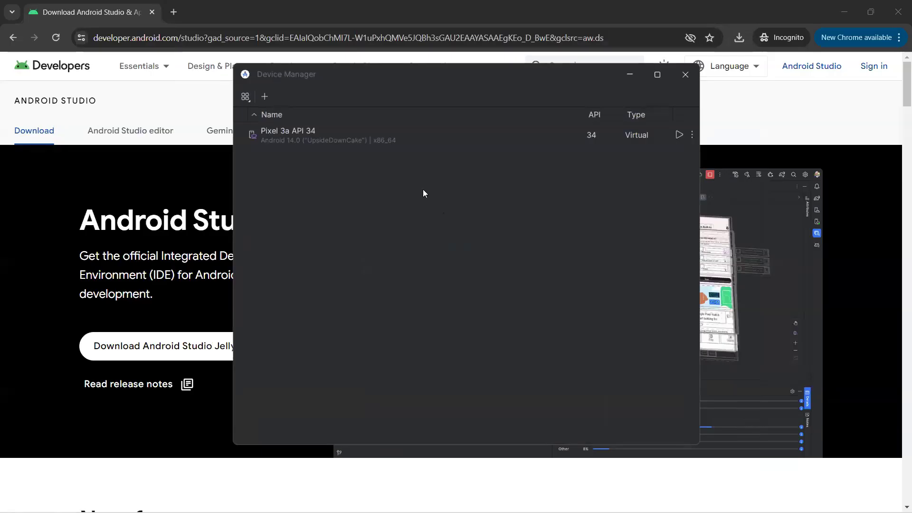
click(303, 131)
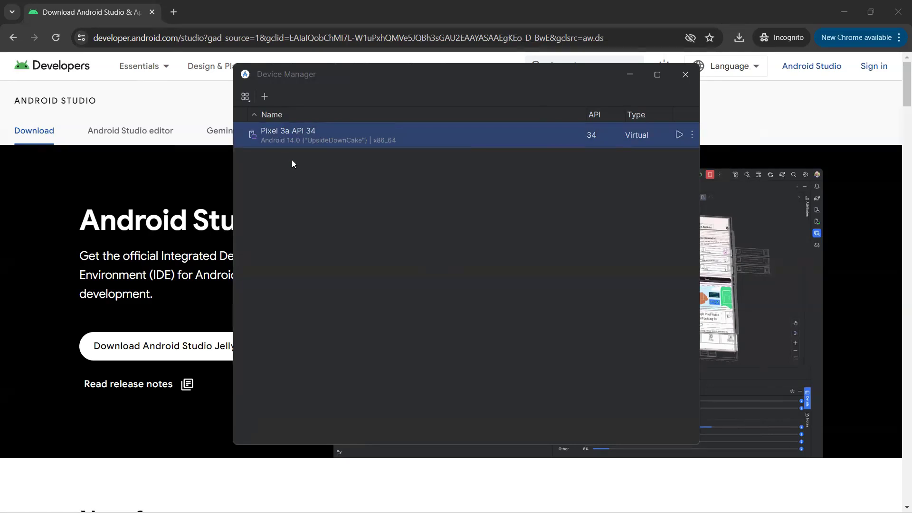
click(265, 97)
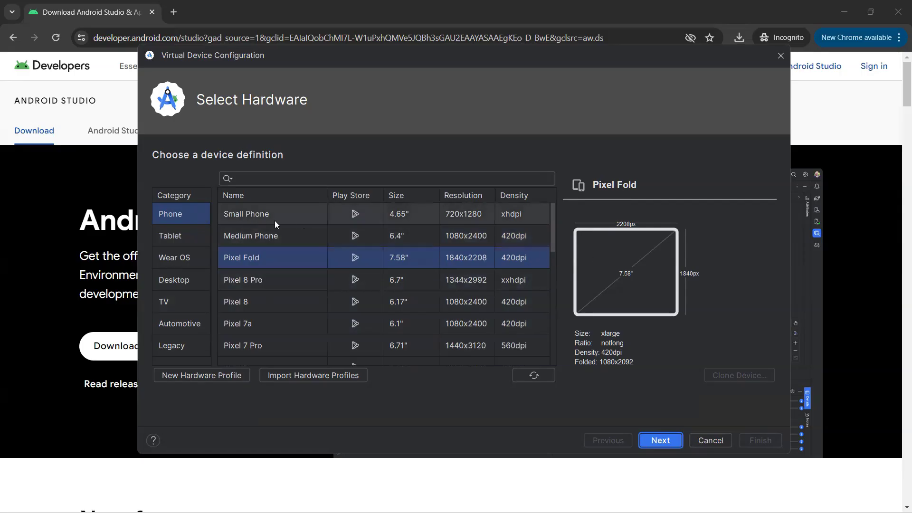
Compare the phone hardware definitions, choose Pixel 8 Pro, and continue to the system image selection
scroll(261, 281, down, 8)
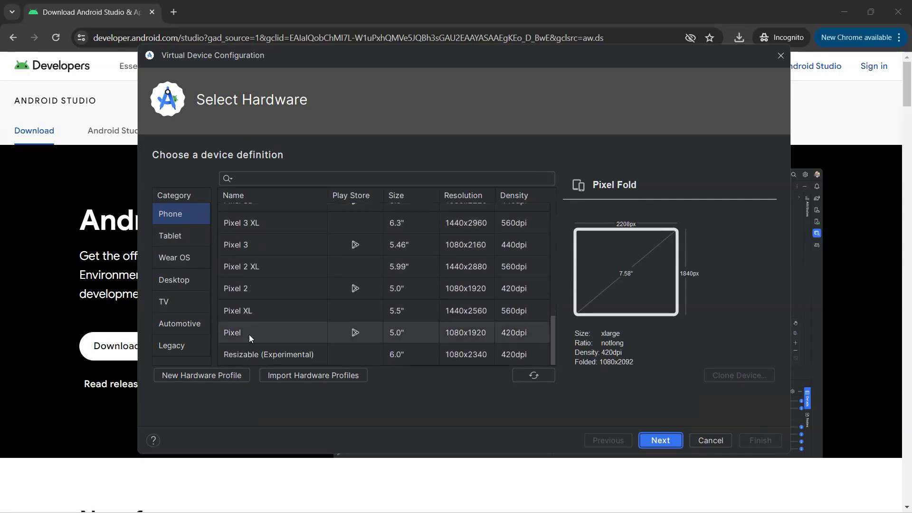
scroll(243, 247, up, 5)
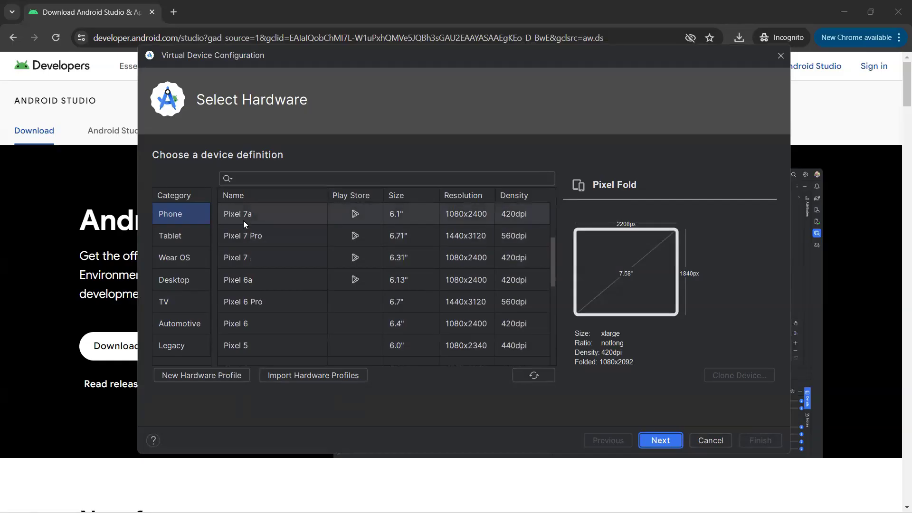
scroll(247, 228, up, 3)
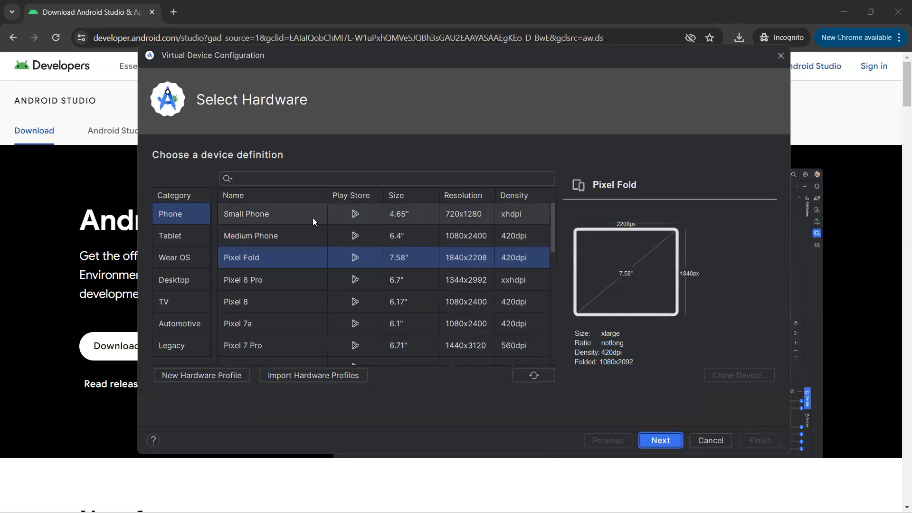
click(250, 217)
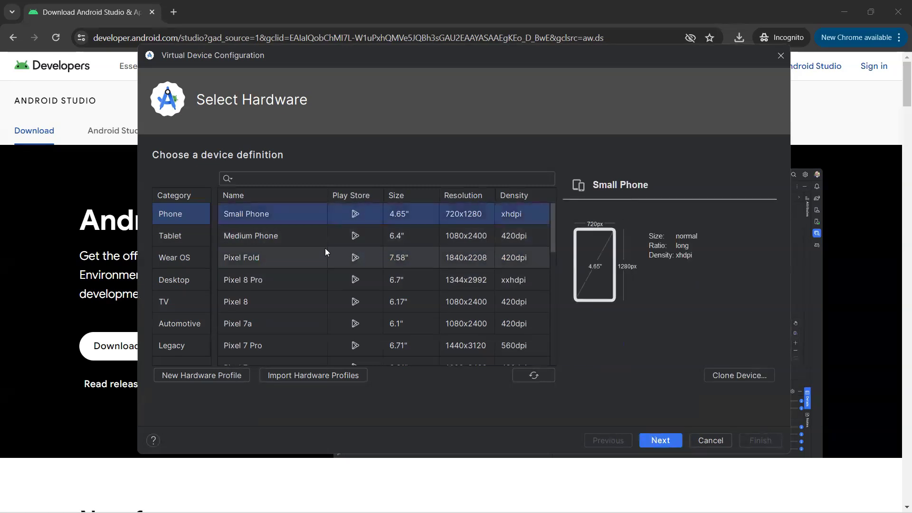
click(306, 239)
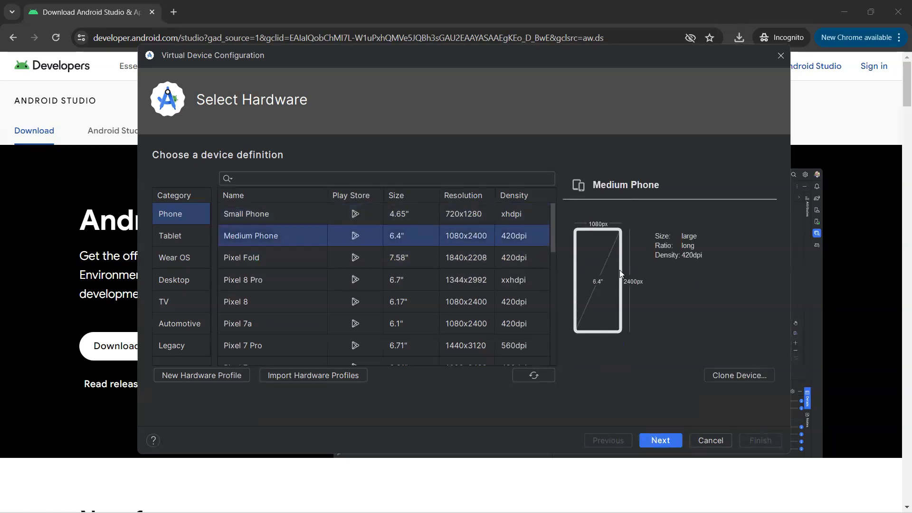
click(257, 281)
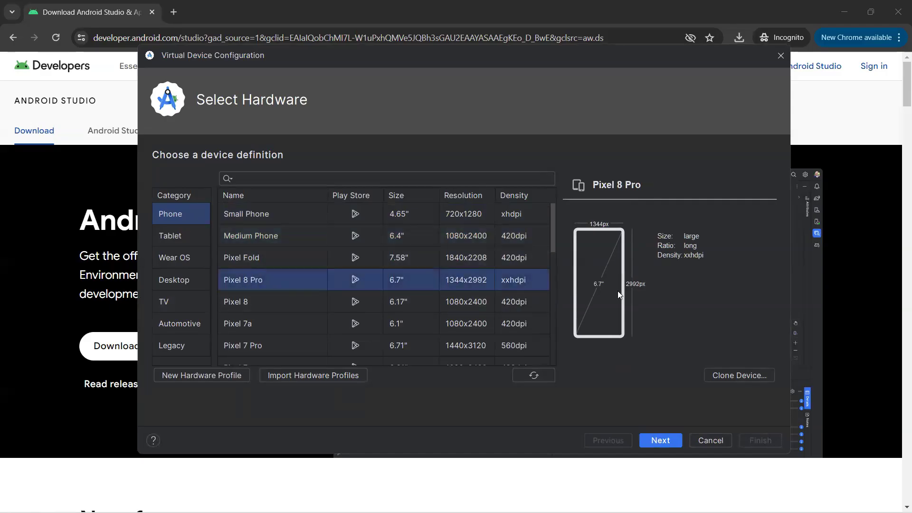
click(659, 441)
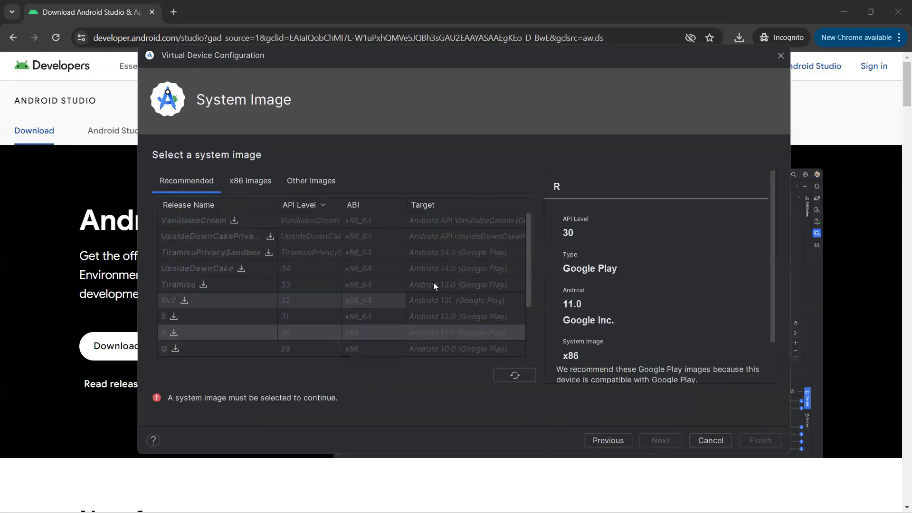
Download the recommended VanillaIceCream x86_64 Google Play system image and use it for the virtual device
click(209, 219)
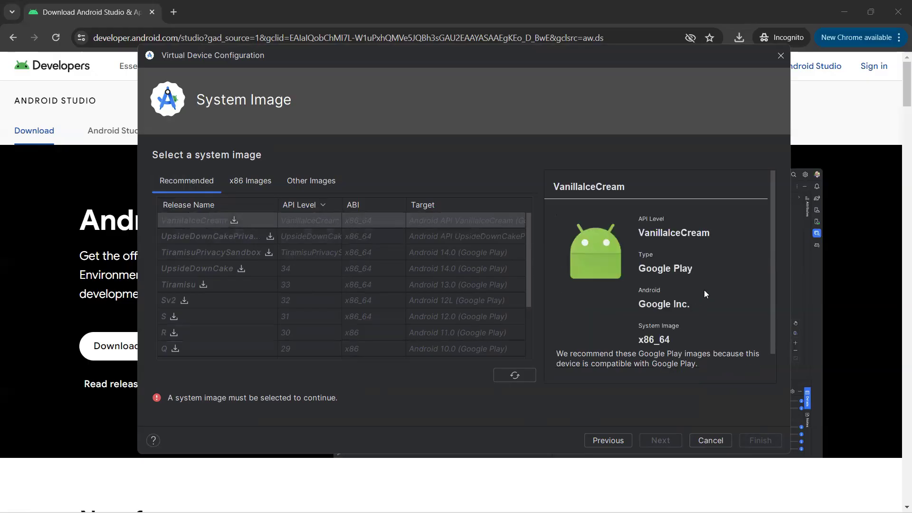
scroll(704, 290, down, 1)
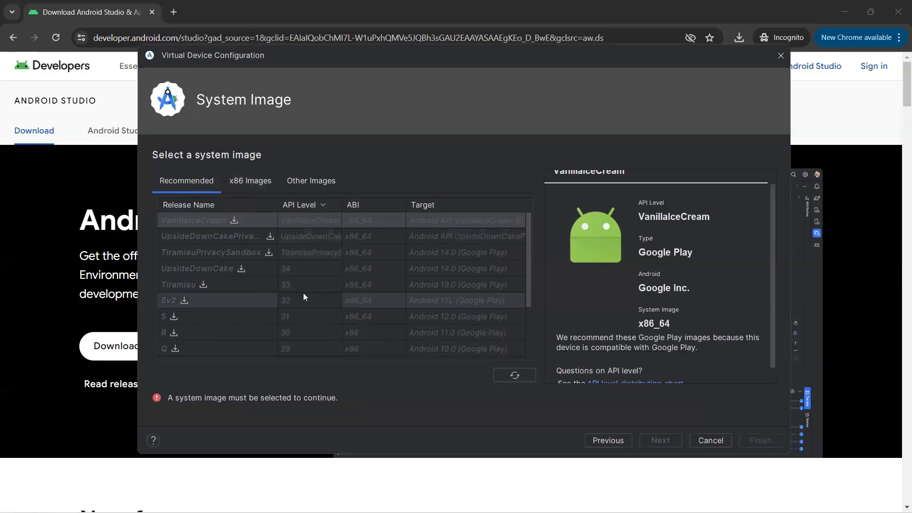
click(234, 221)
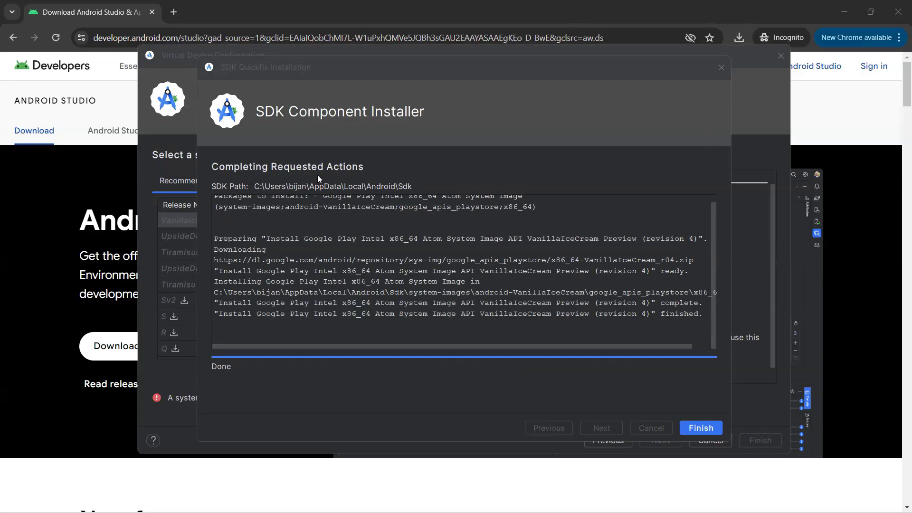
click(703, 427)
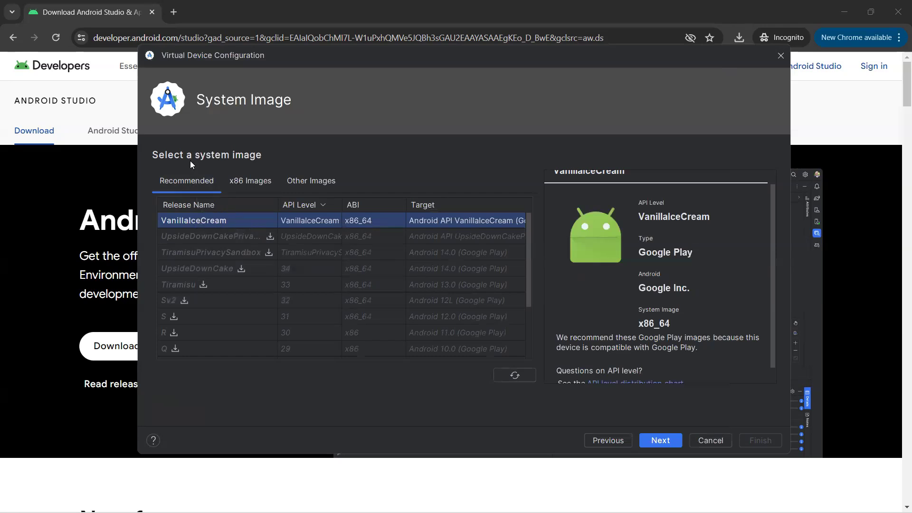
scroll(669, 260, up, 1)
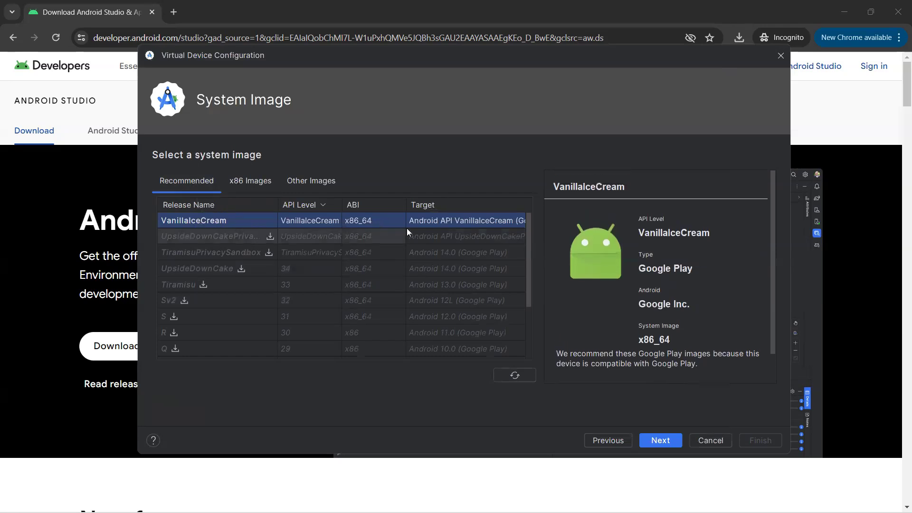
click(661, 441)
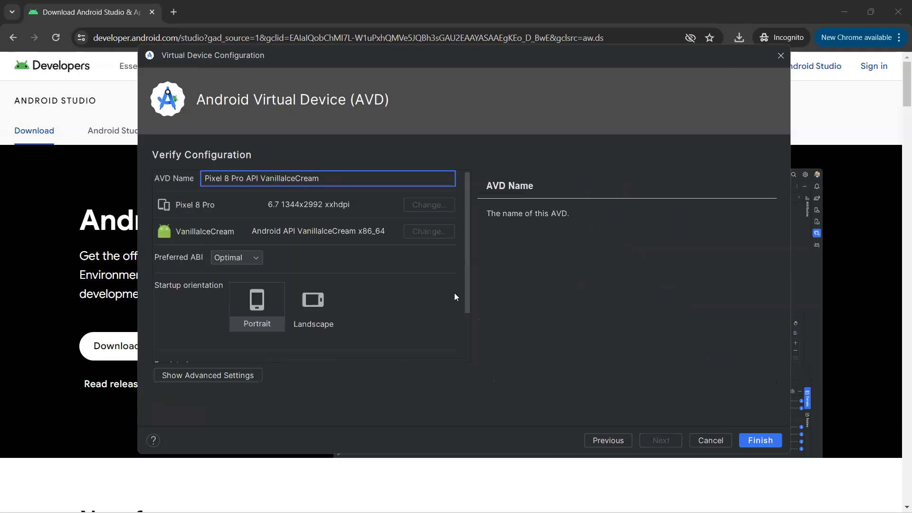
Shorten the virtual device's AVD name to "Pixel 8 Pro"
drag(326, 178, 207, 177)
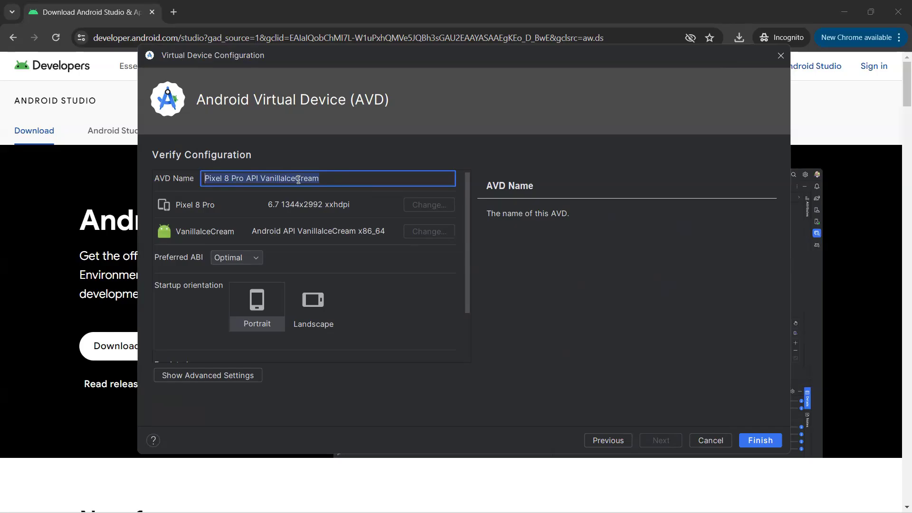
click(344, 179)
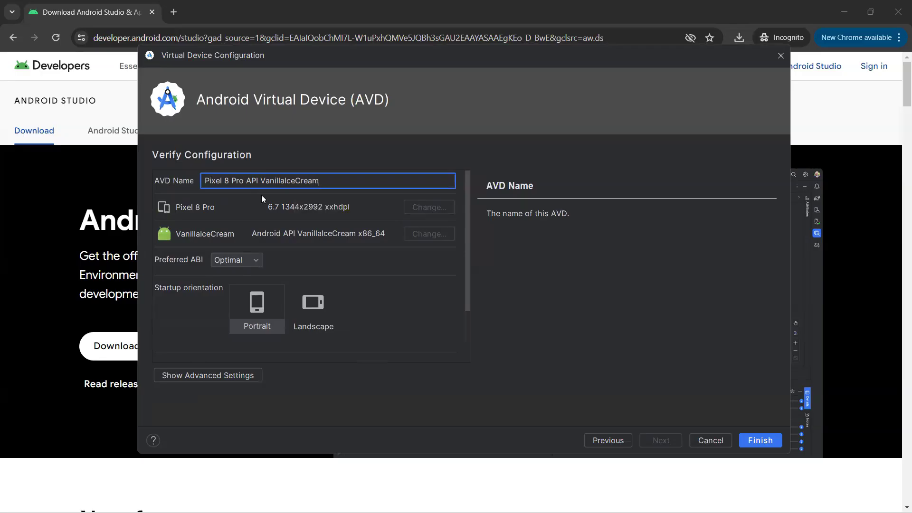
drag(245, 180, 322, 180)
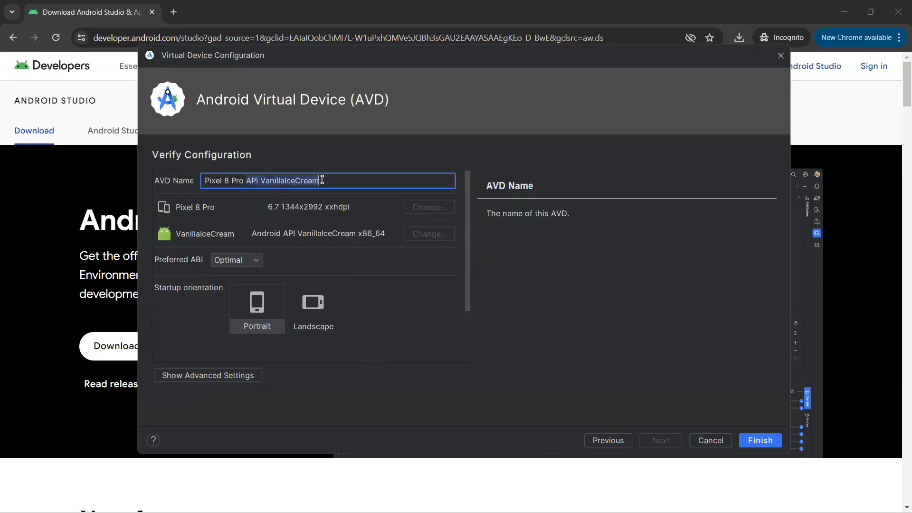
key(BackSpace)
key(BackSpace)
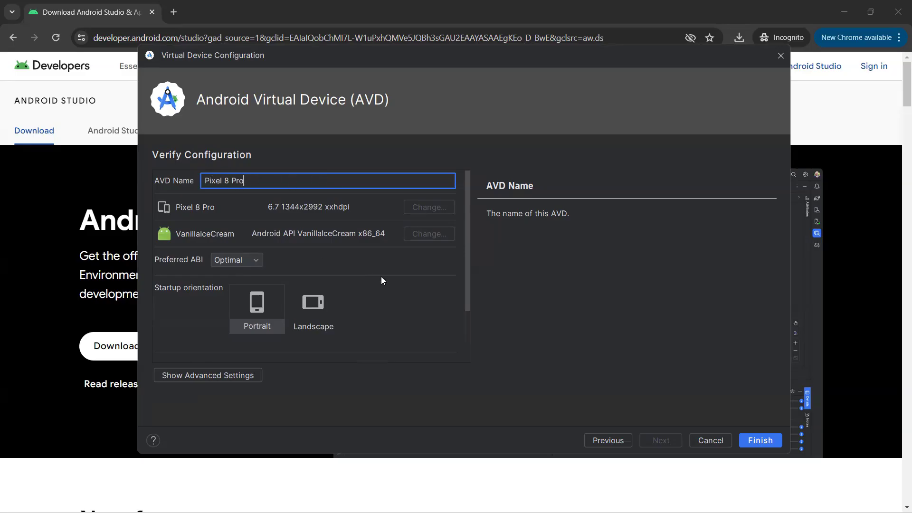
Try the Landscape startup orientation for the virtual device and set it back to Portrait
click(400, 289)
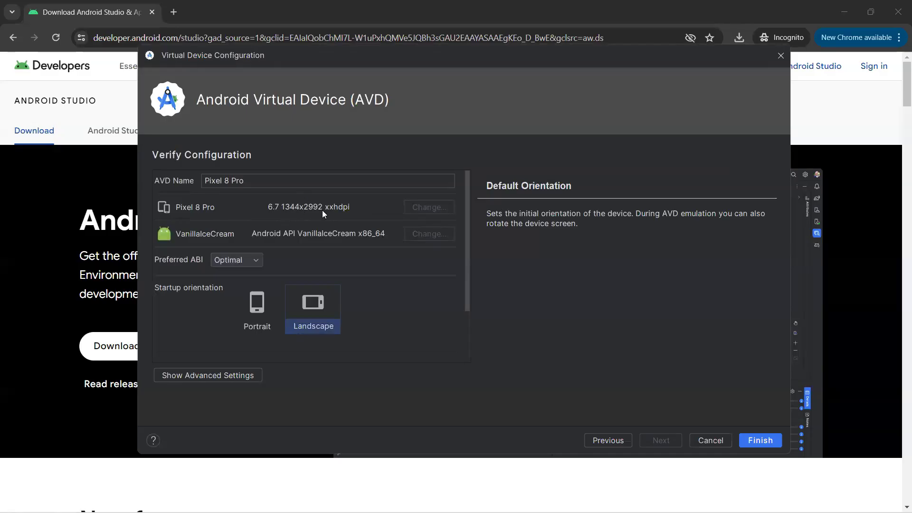
scroll(322, 210, down, 1)
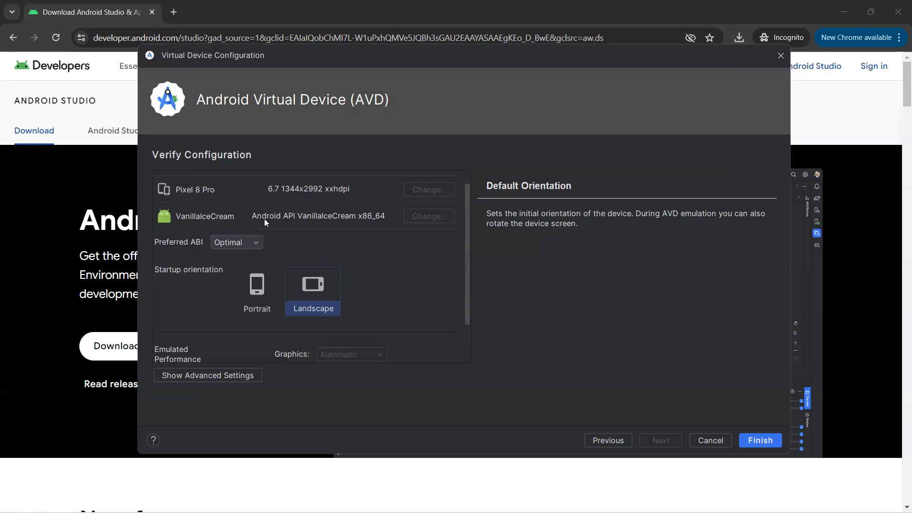
scroll(264, 219, up, 1)
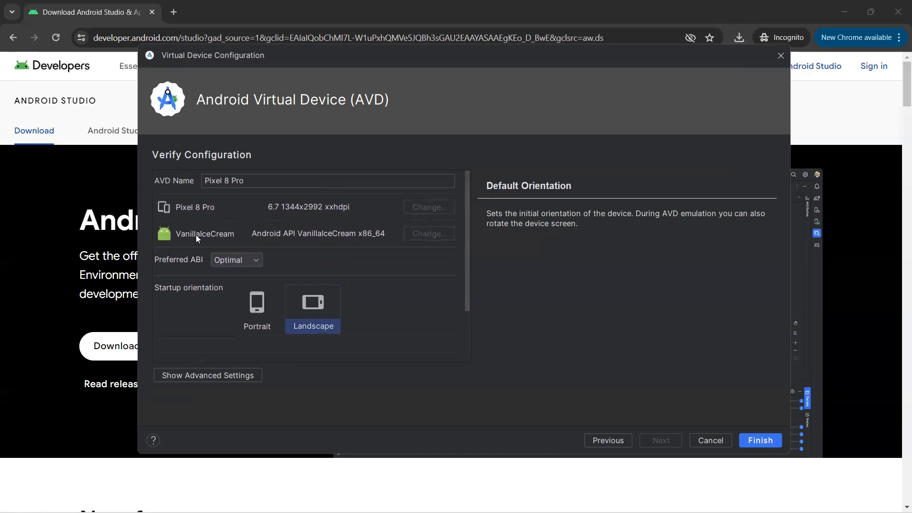
scroll(299, 248, down, 3)
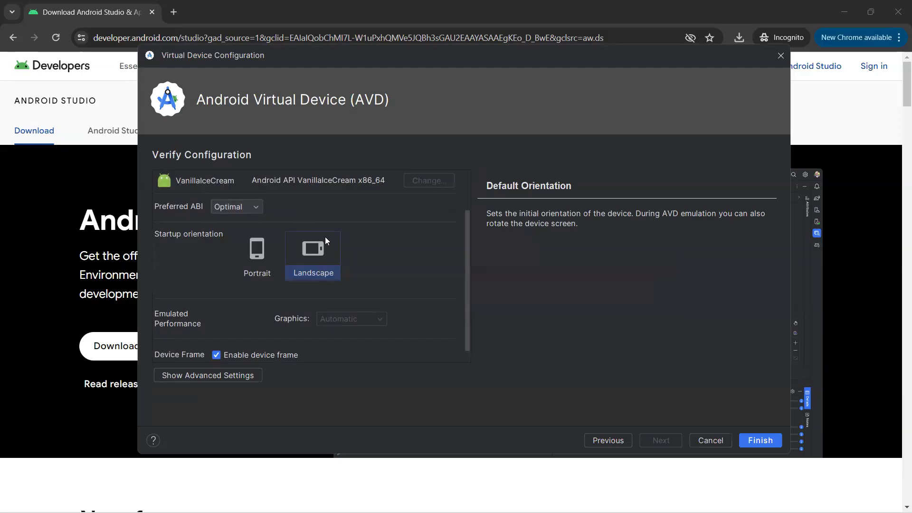
click(257, 252)
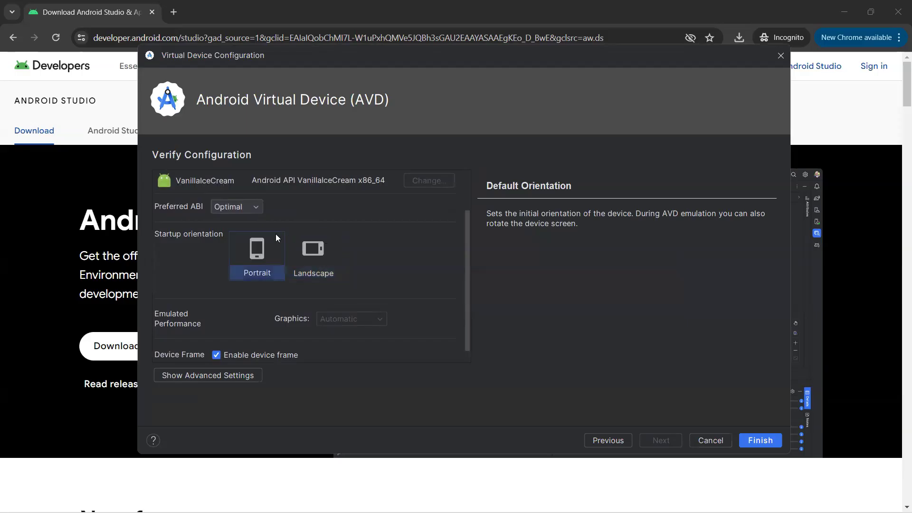
scroll(372, 281, down, 1)
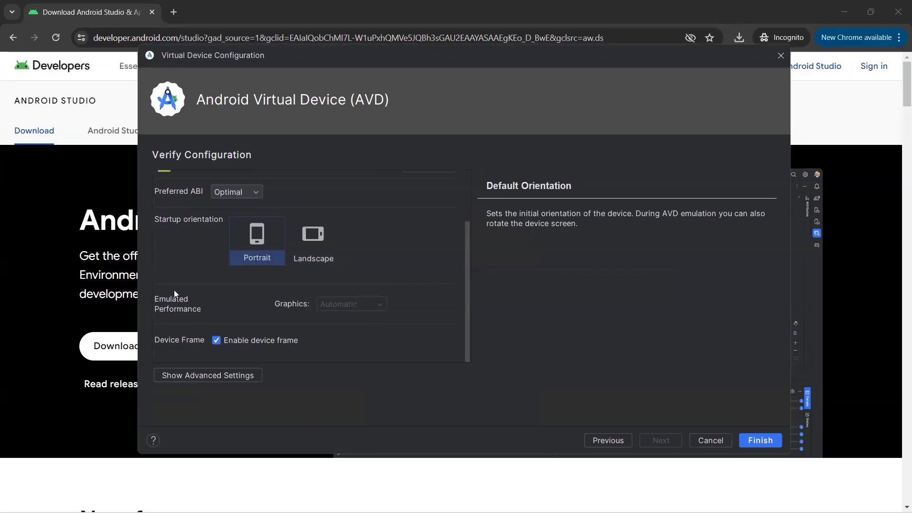
Review the virtual device's advanced camera, network, memory and storage settings, and finish creating the device
click(221, 376)
scroll(380, 242, down, 8)
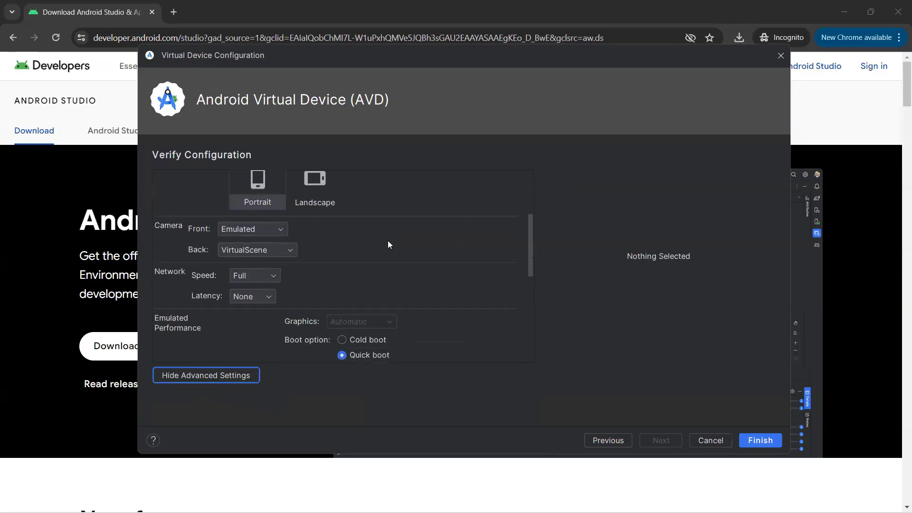
scroll(452, 297, down, 5)
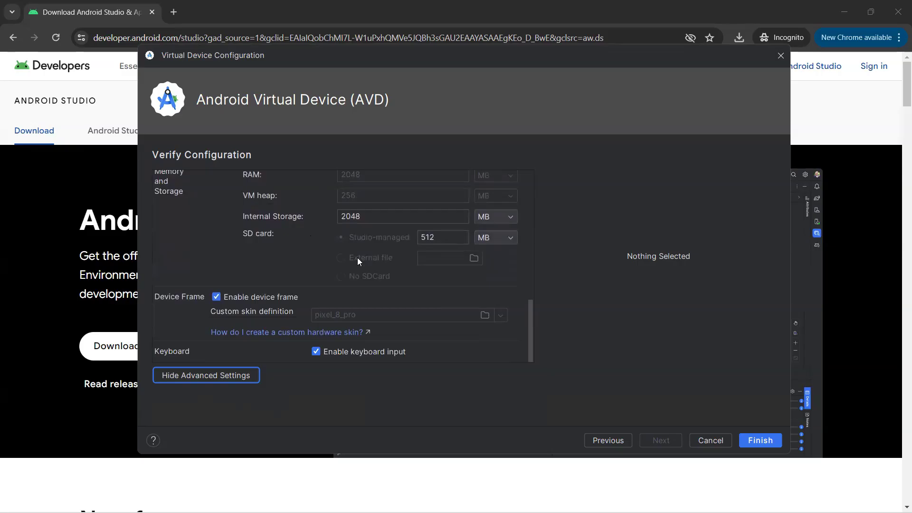
scroll(418, 258, up, 12)
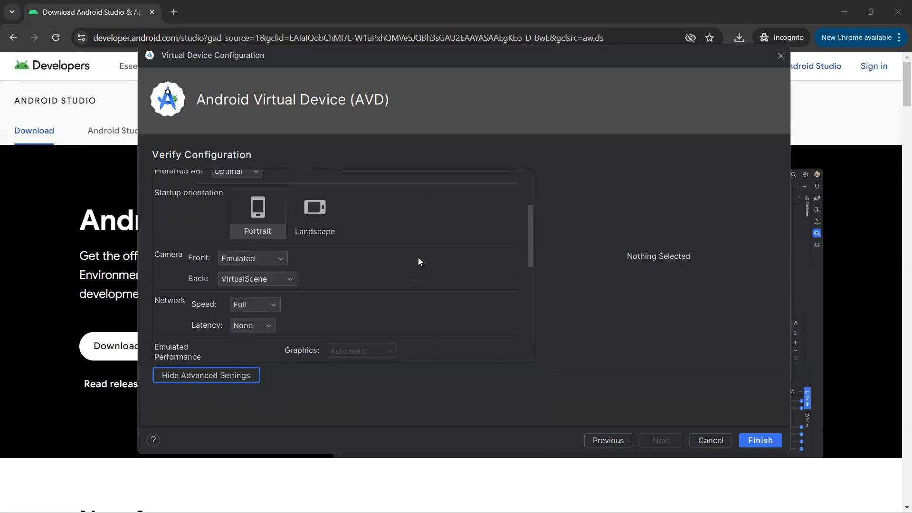
scroll(440, 249, up, 3)
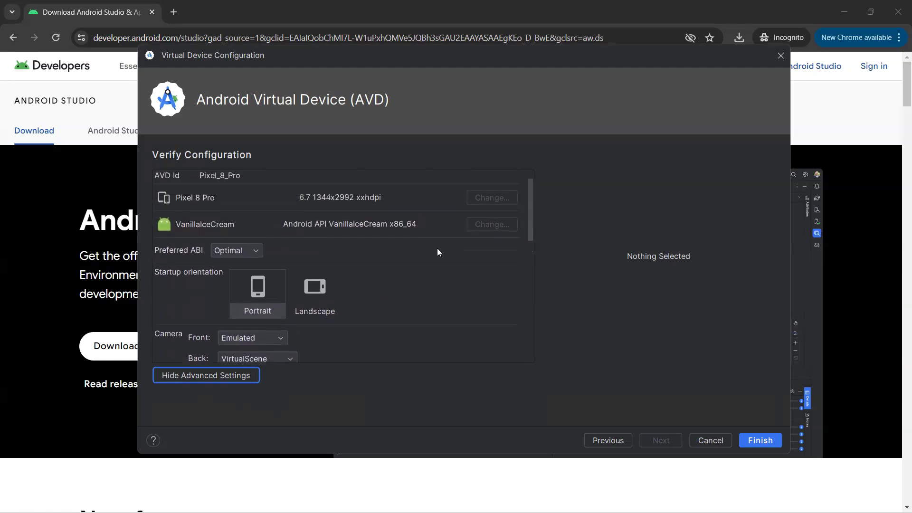
click(761, 440)
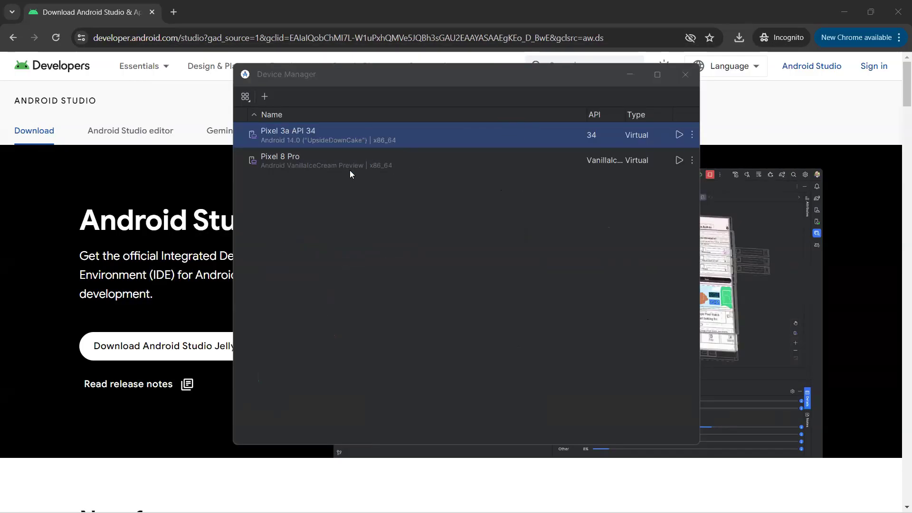
Launch the Pixel 8 Pro virtual device and allow netsimd through the firewall on public networks
click(285, 164)
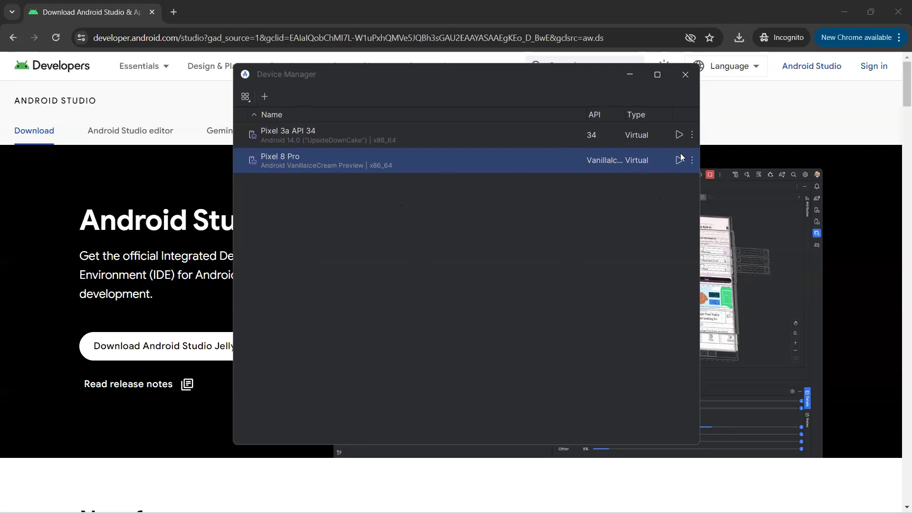
click(692, 161)
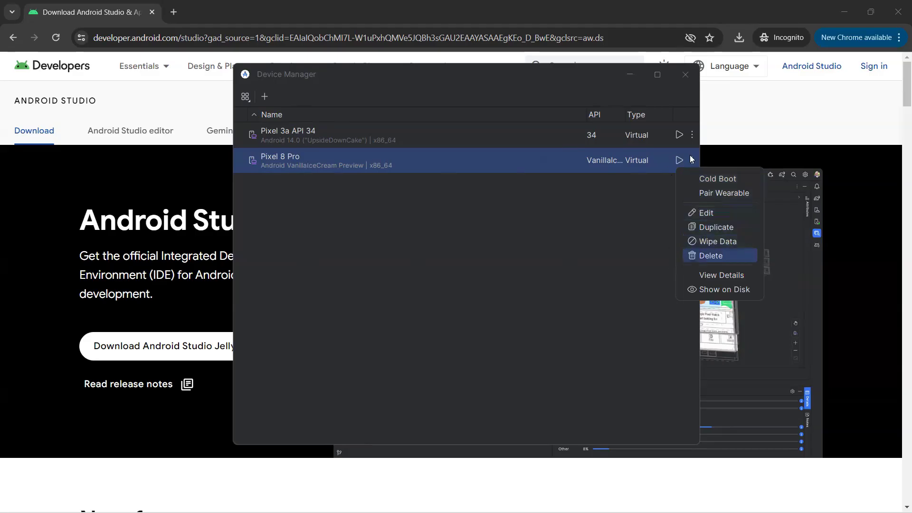
click(650, 182)
click(678, 159)
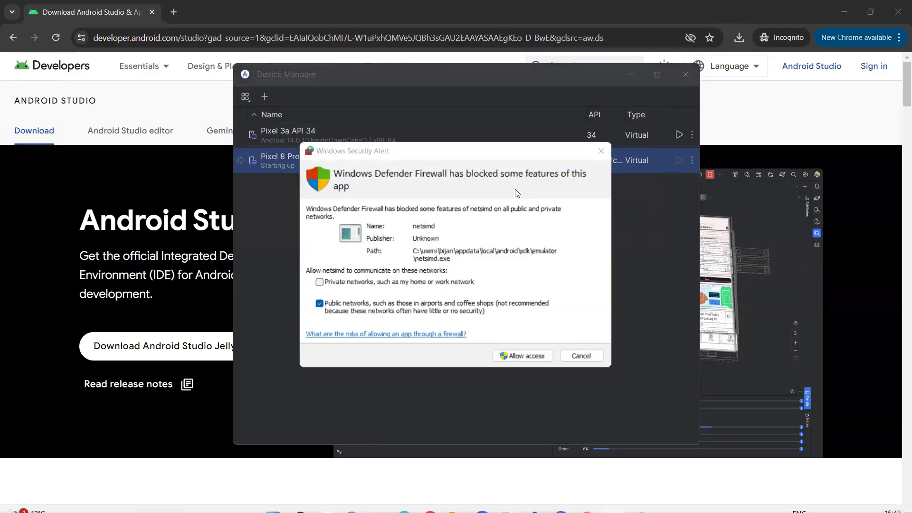
click(527, 354)
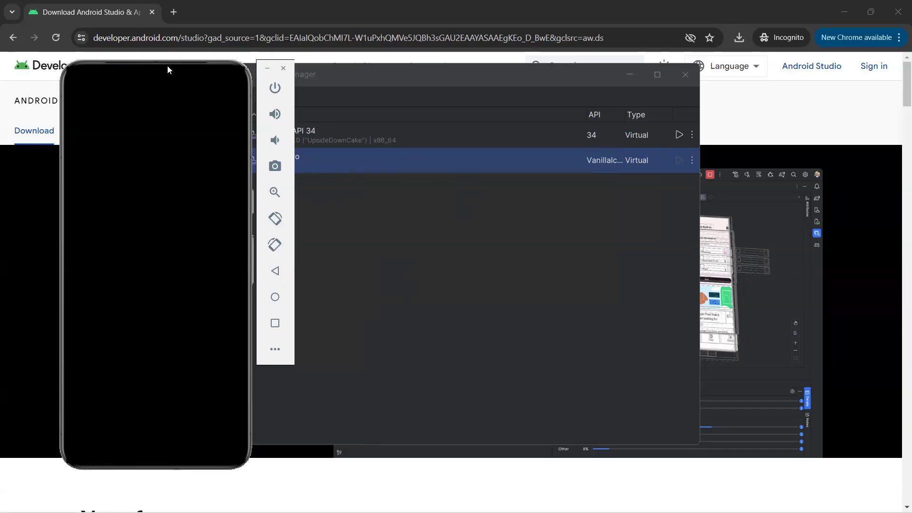
Power on the emulated phone, and view and close the emulator's extended controls
drag(158, 65, 250, 65)
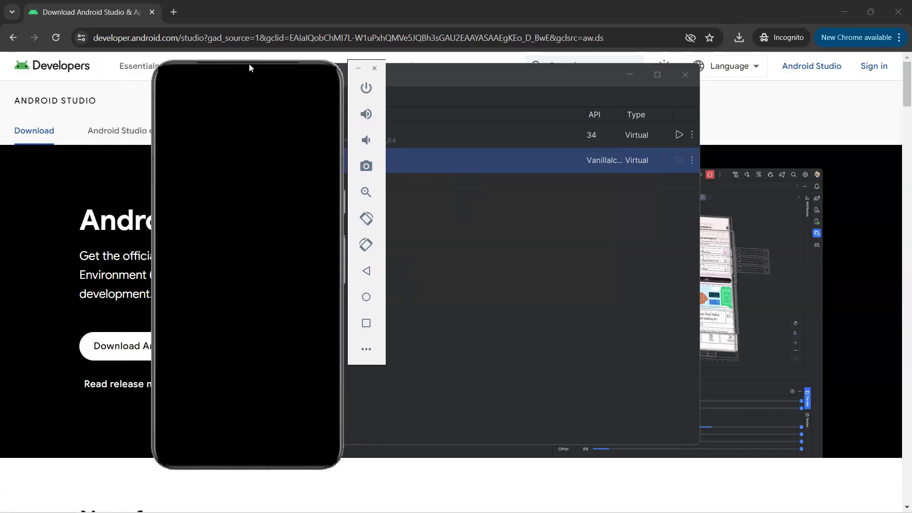
click(359, 89)
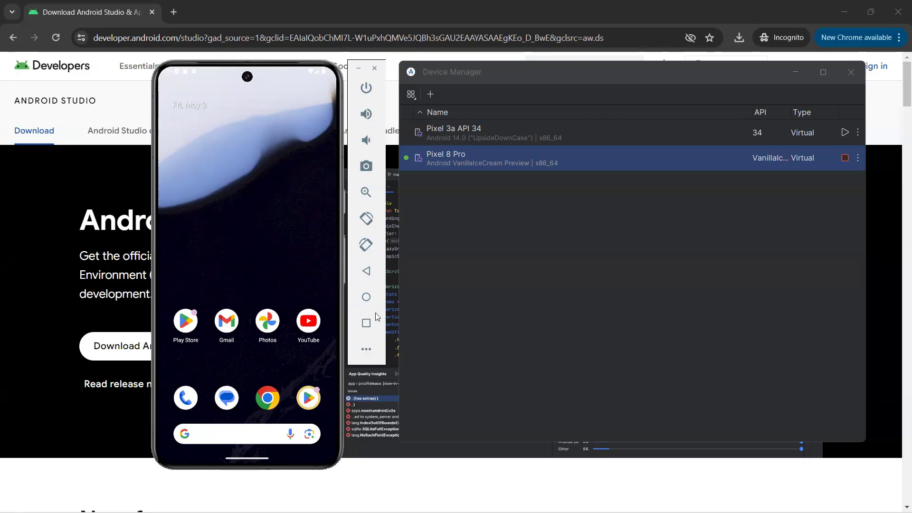
click(366, 350)
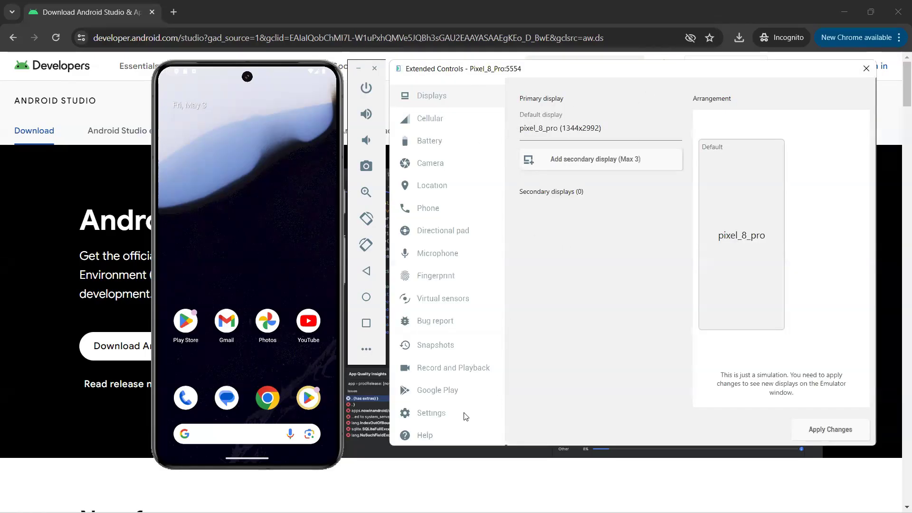
click(865, 68)
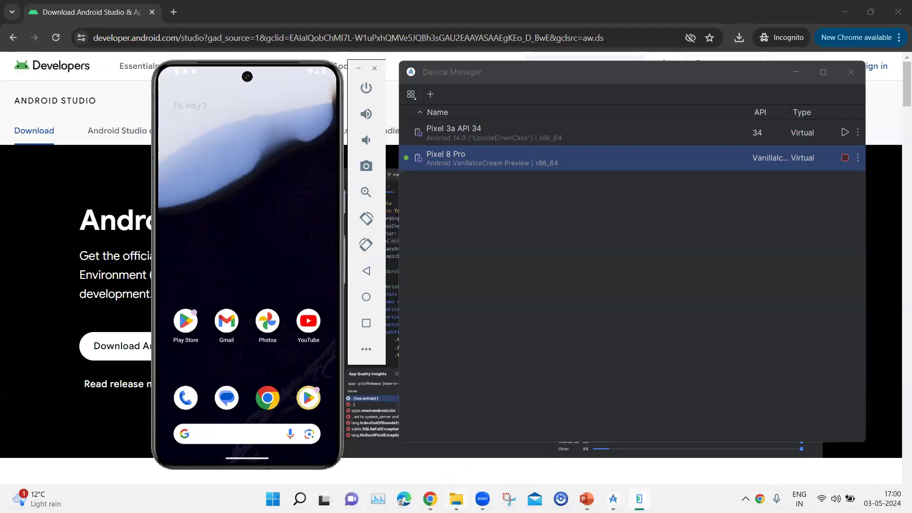
Switch to File Explorer and install ApiDemos-debug.apk from the Downloads folder onto the emulated phone
click(456, 499)
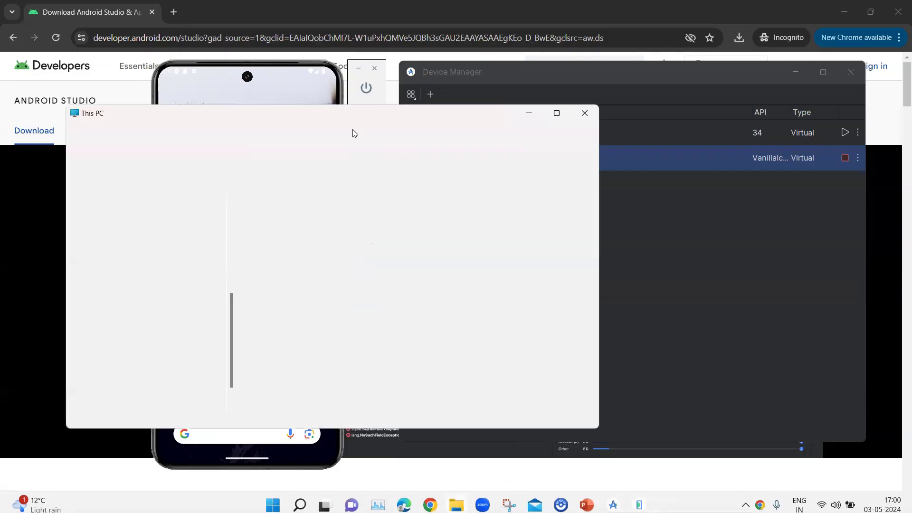
click(528, 113)
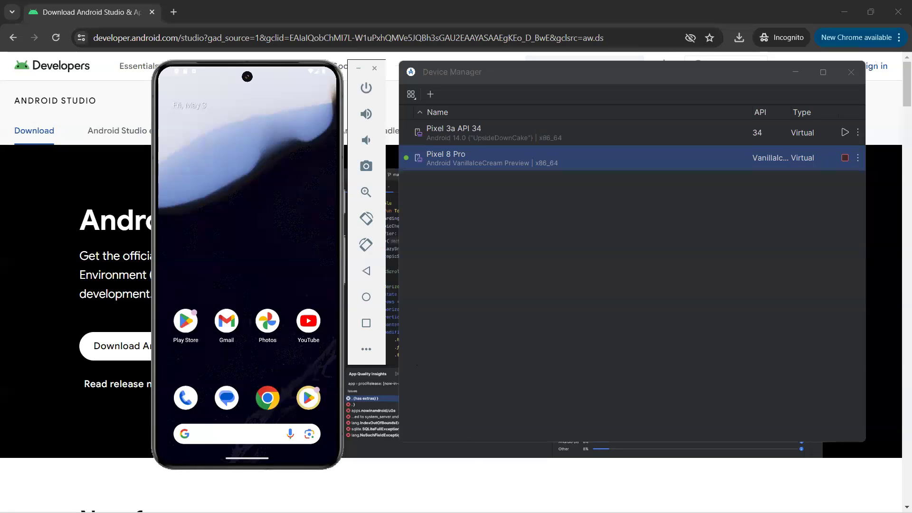
click(456, 499)
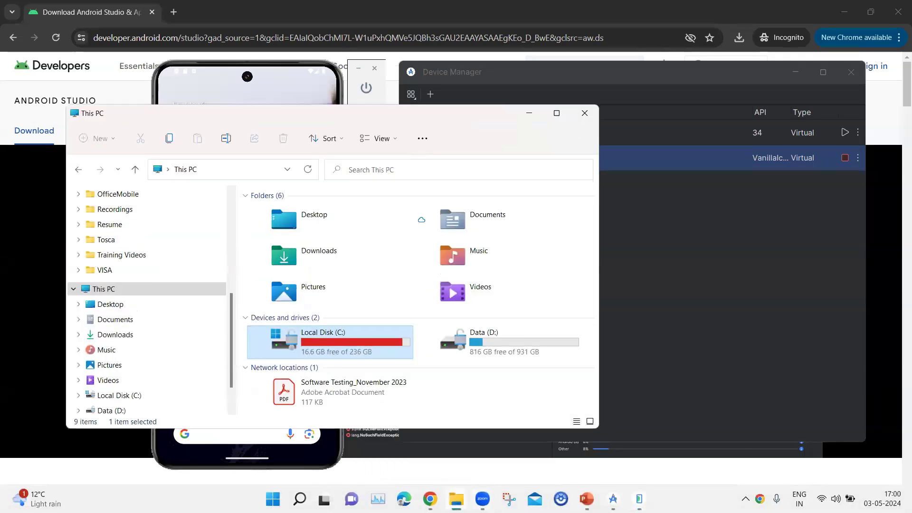
double_click(369, 333)
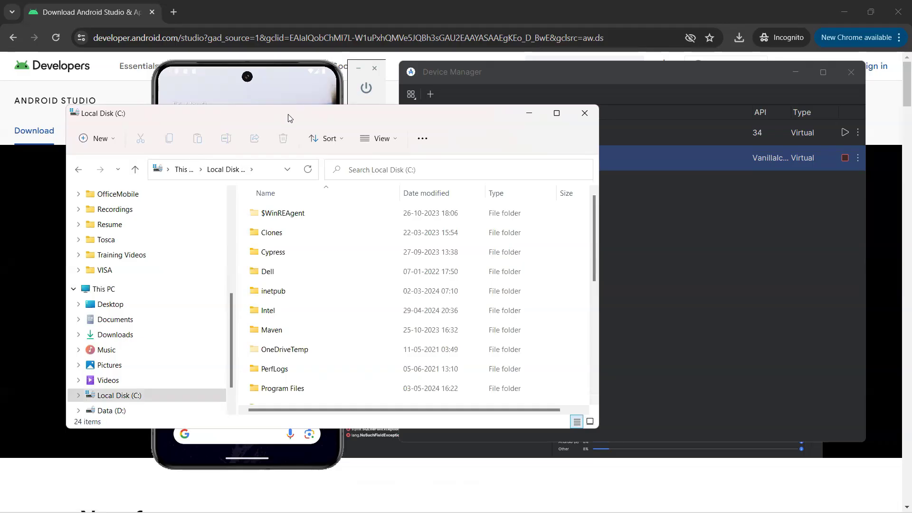
drag(290, 117, 610, 120)
scroll(489, 232, up, 5)
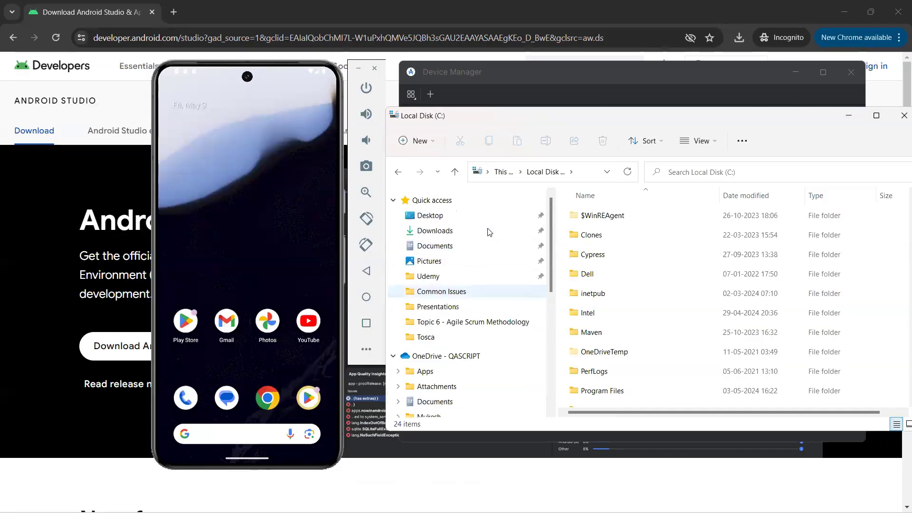
click(447, 235)
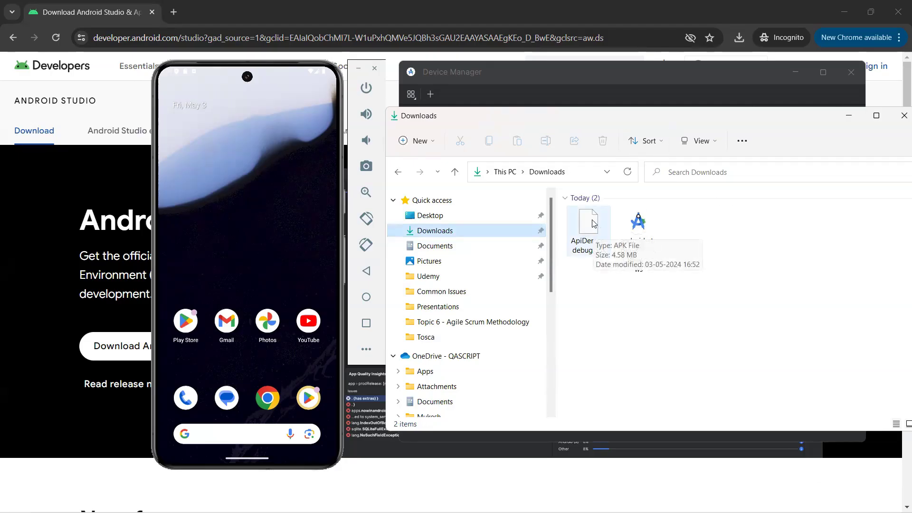
drag(593, 223, 234, 195)
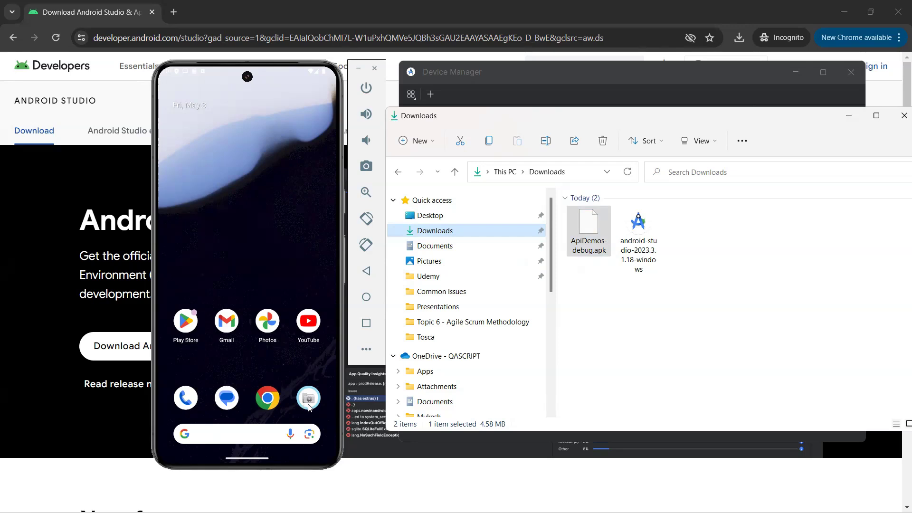
Minimize the Downloads window and open the API Demos app on the emulated phone
click(309, 401)
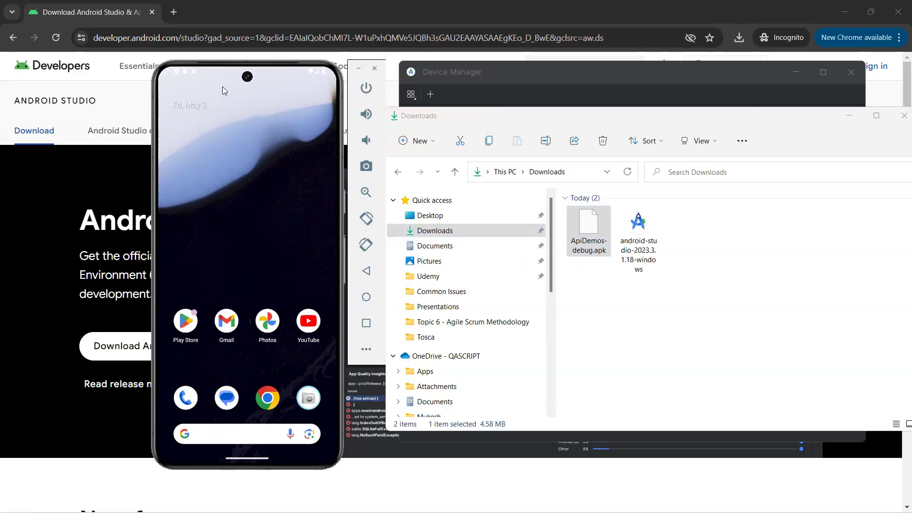
click(846, 129)
click(848, 116)
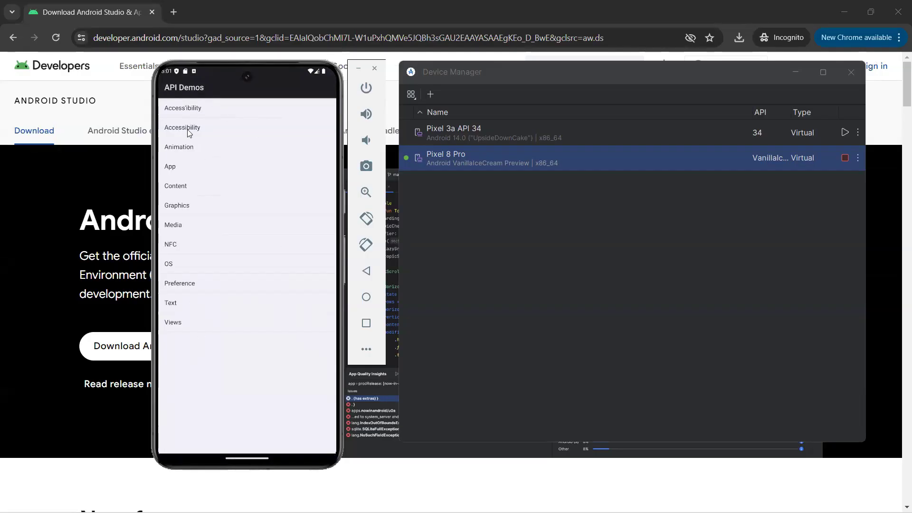
Browse the Content and Clipboard entries in API Demos and return to the app's main list
click(179, 189)
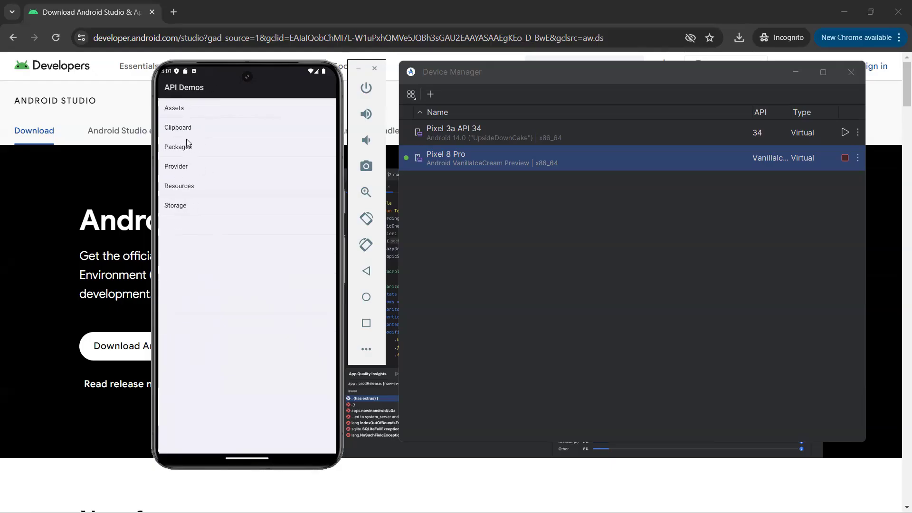
click(198, 128)
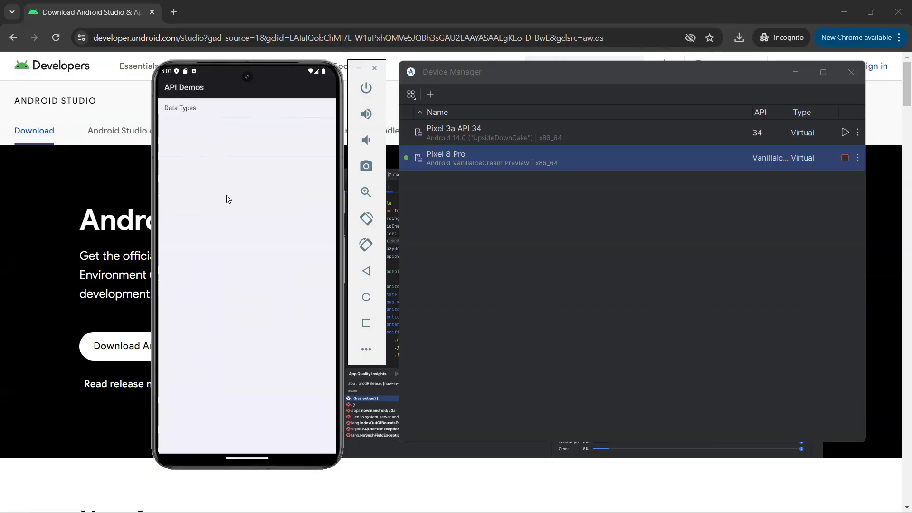
click(366, 271)
click(366, 271)
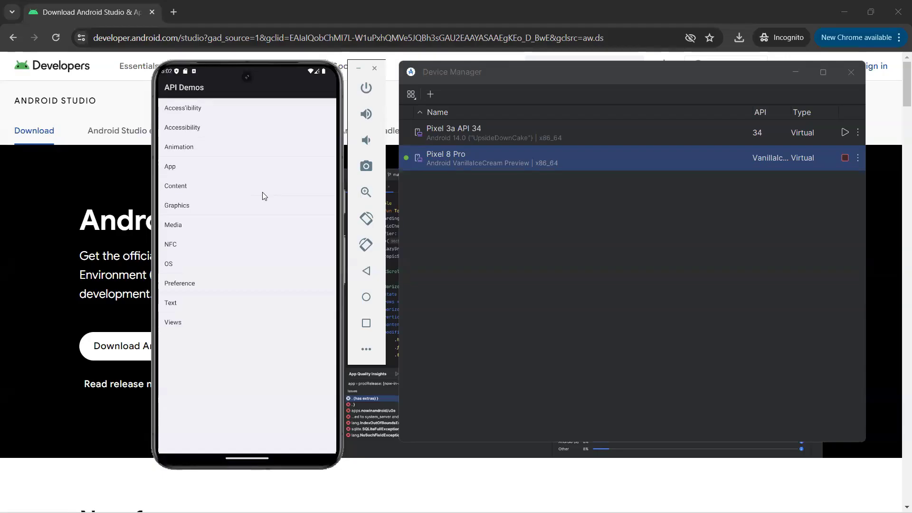